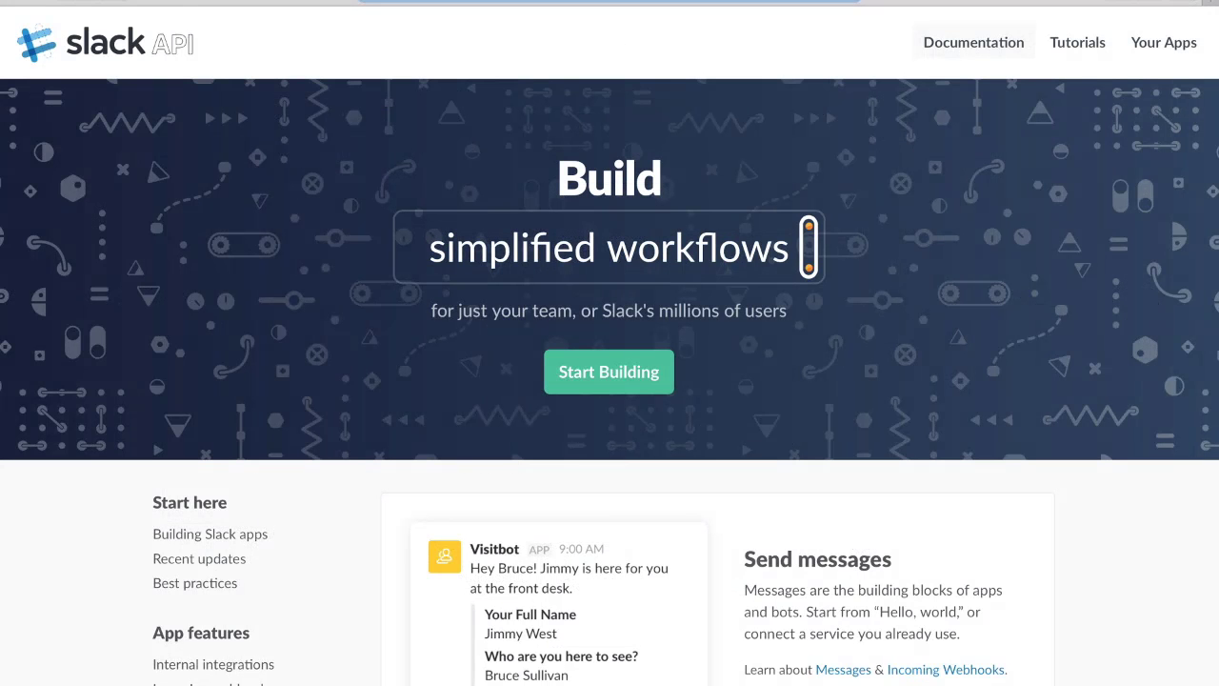
Create a new Slack app named My Demo App for the ProcessMaker development team.
click(628, 388)
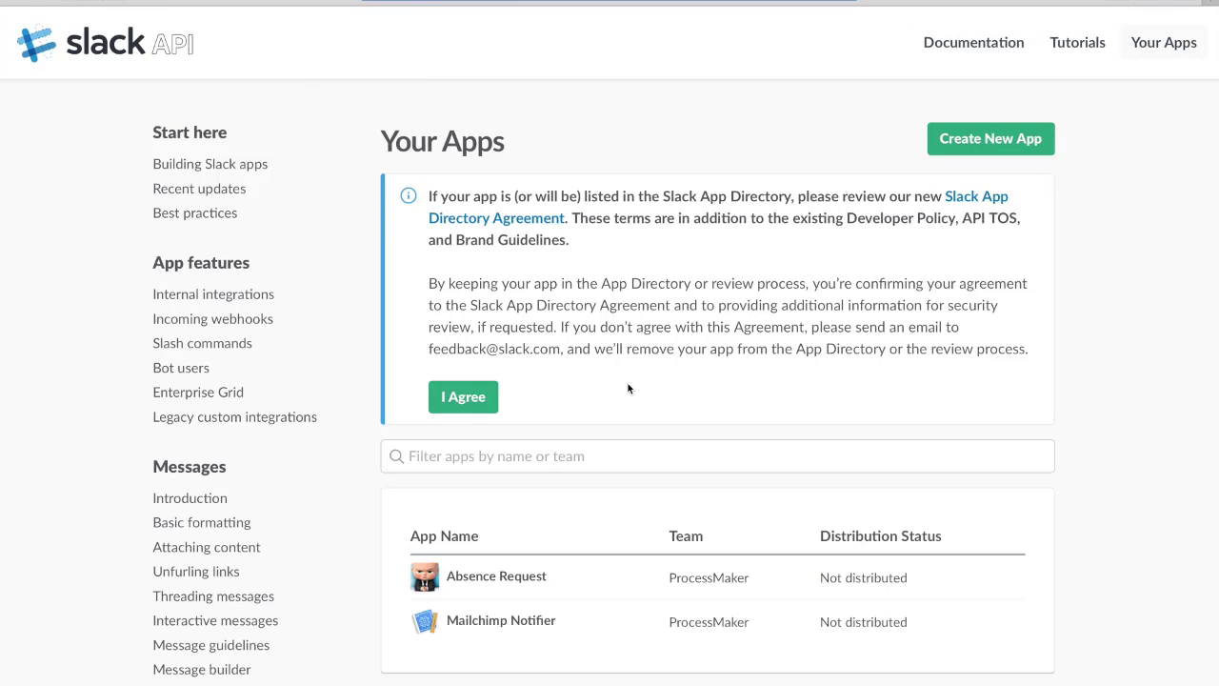
click(526, 165)
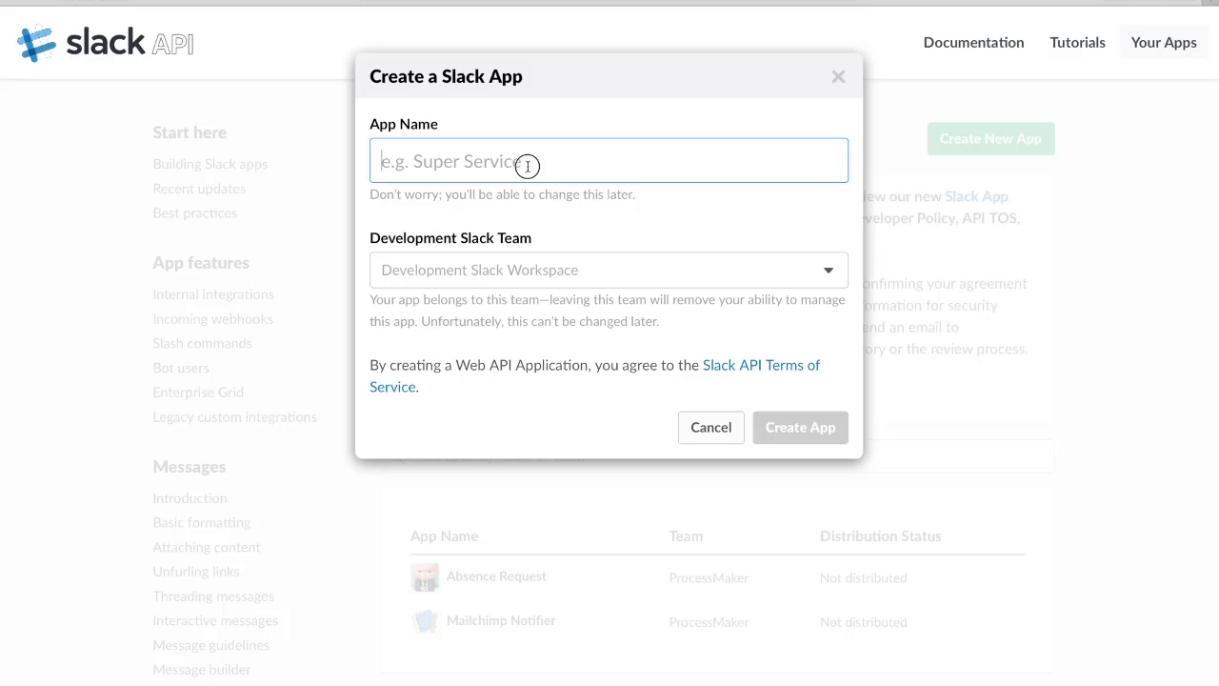
text(My Demo)
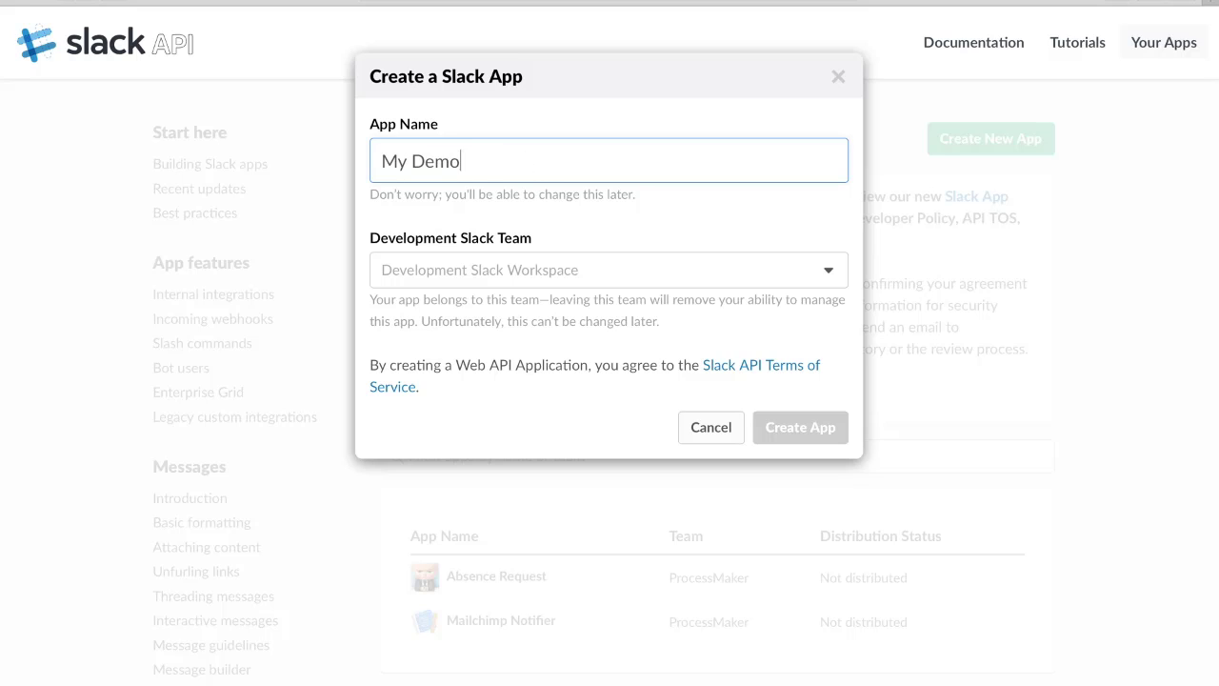
text( App)
click(597, 270)
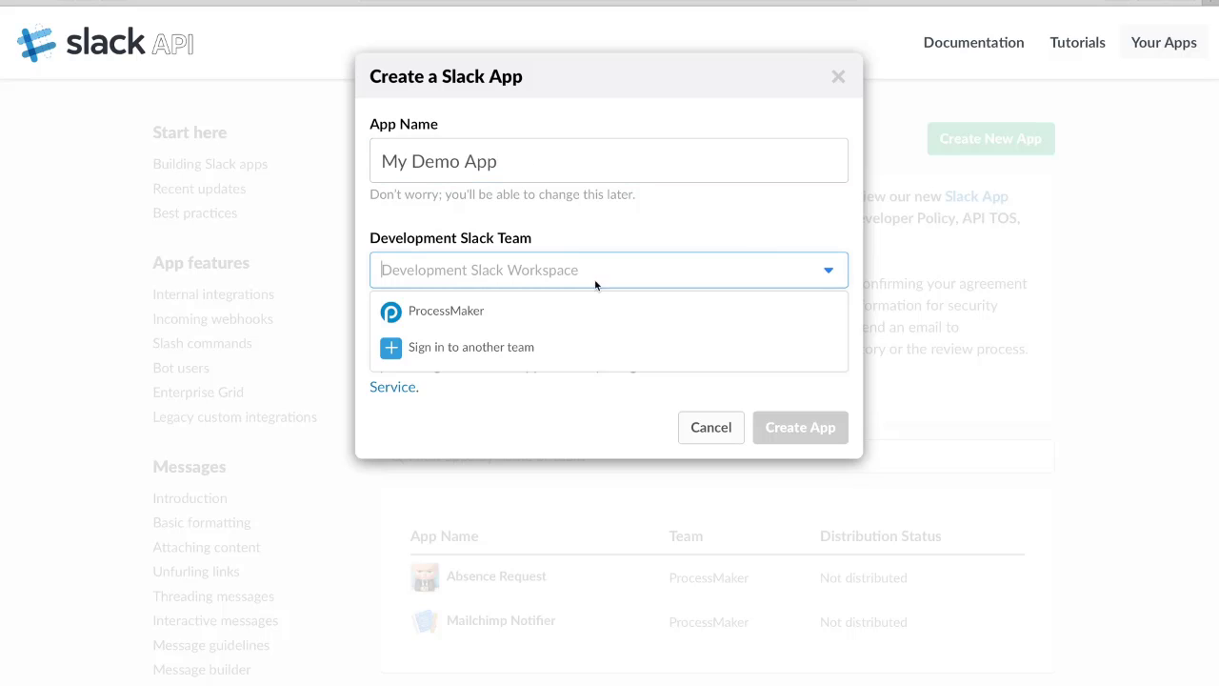
click(580, 311)
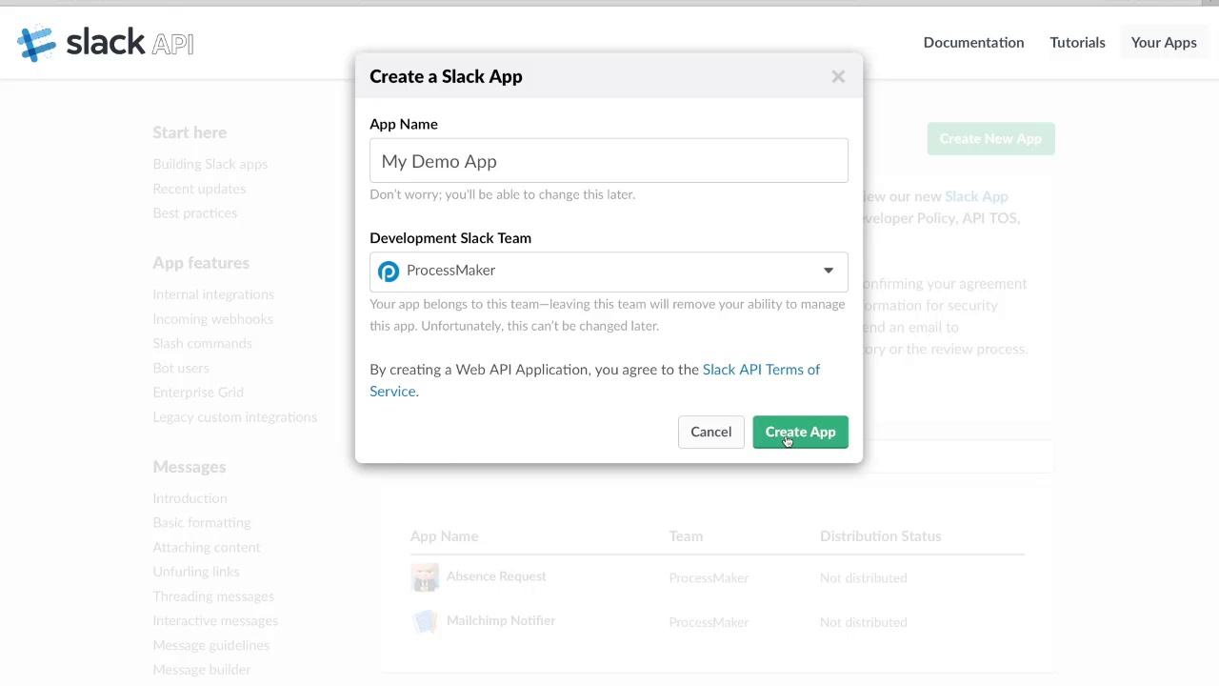
click(787, 436)
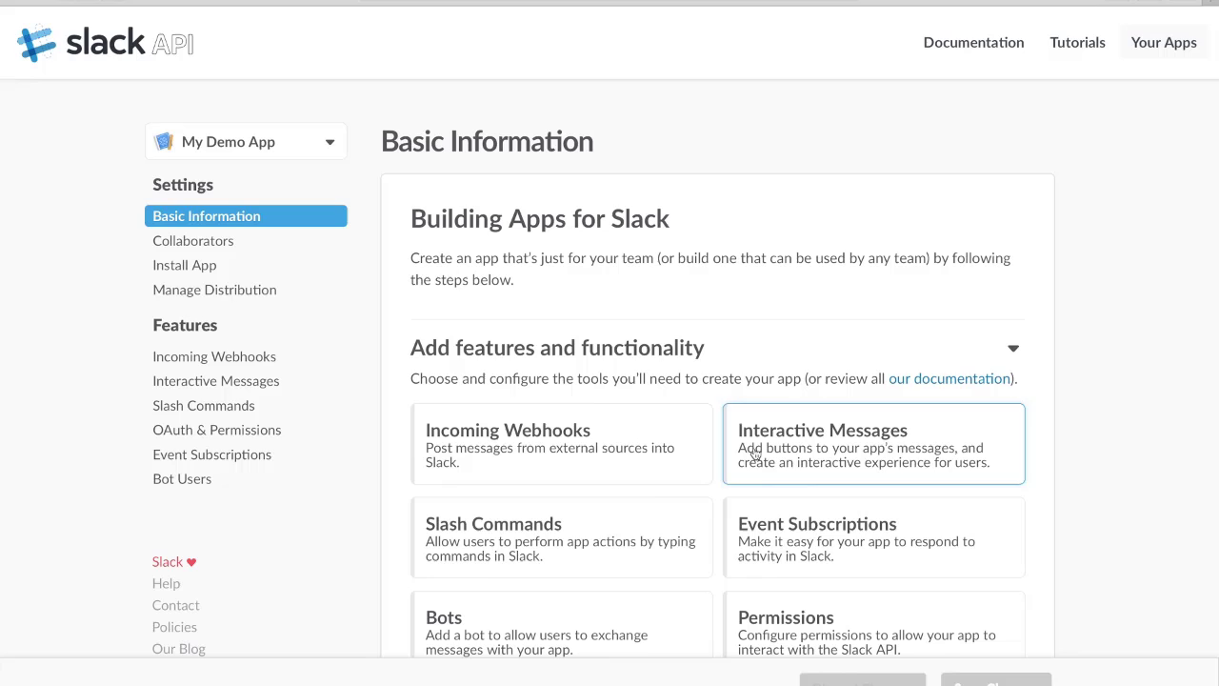
Add a bot user to the app, keeping the default username my_demo_app.
scroll(596, 514, down, 3)
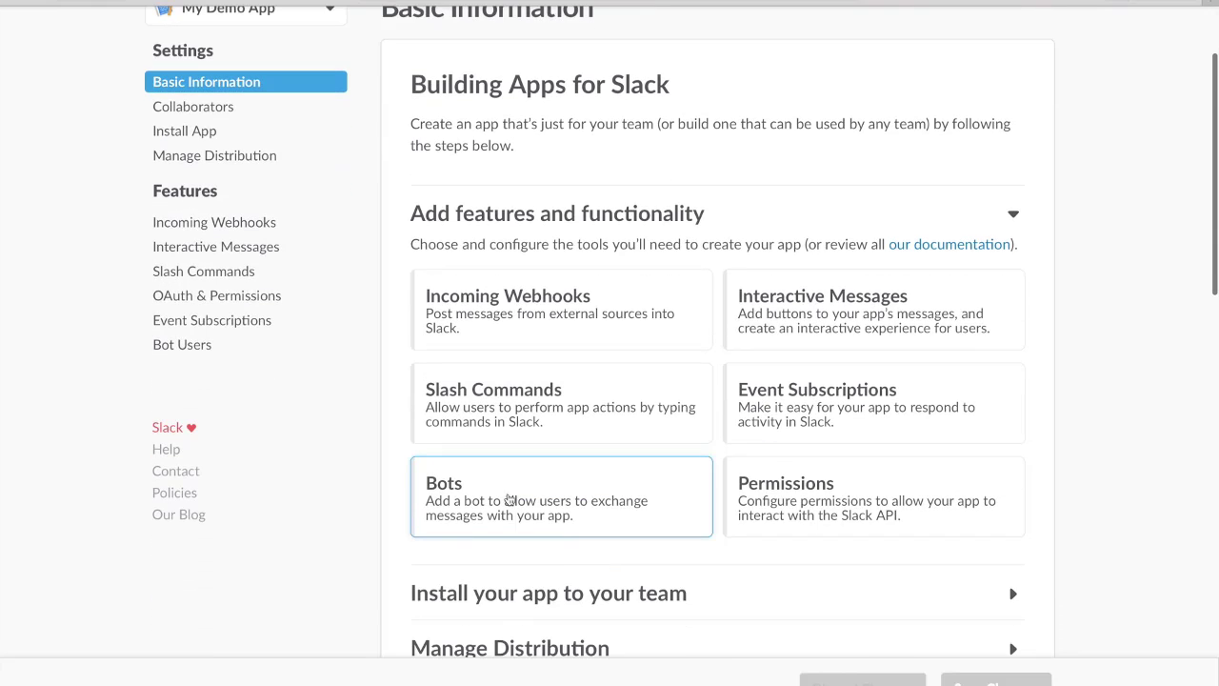
click(485, 486)
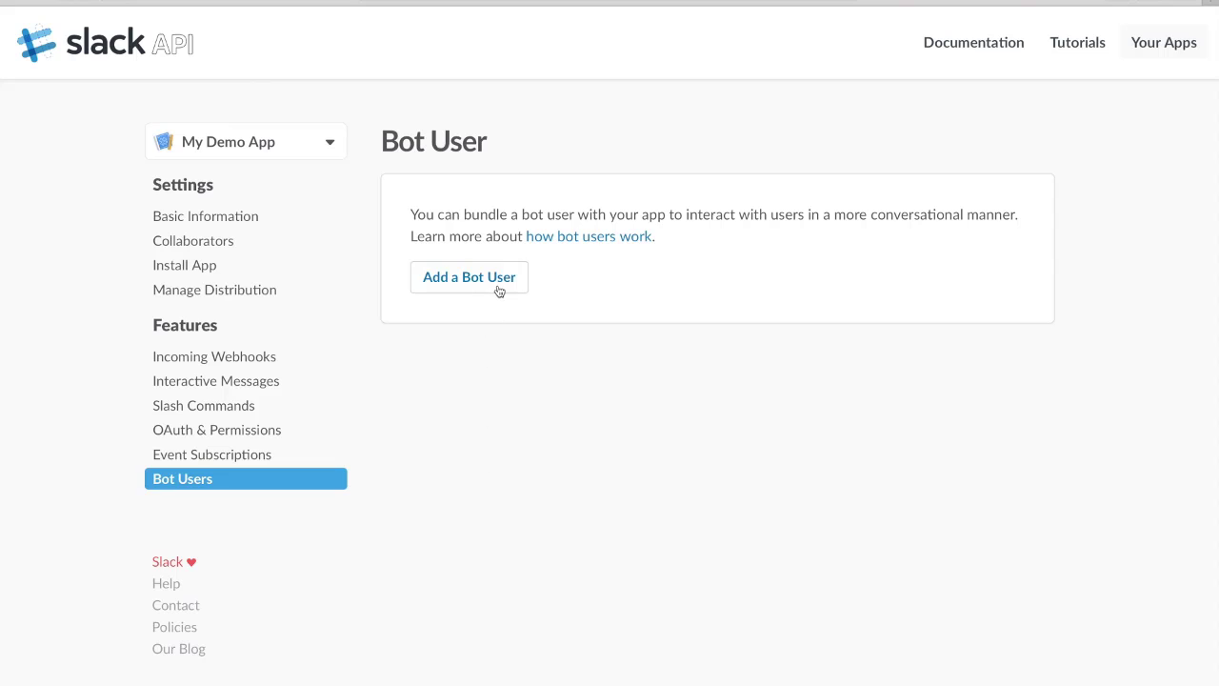
click(499, 291)
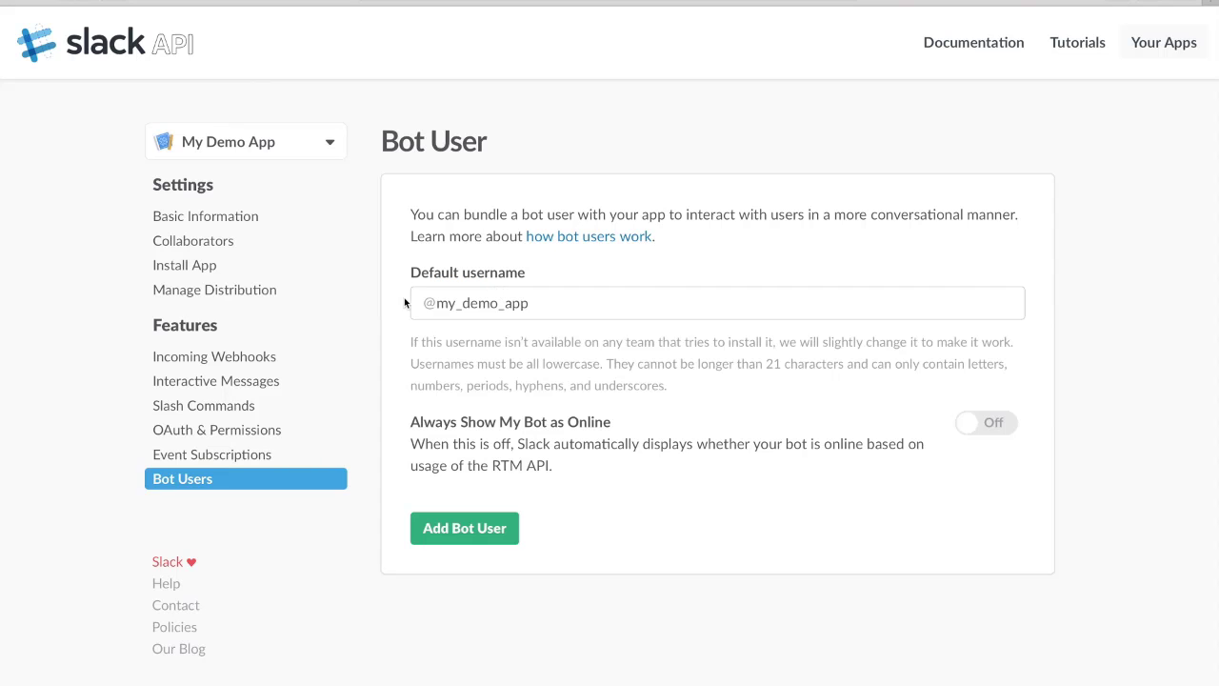
click(547, 303)
drag(554, 302, 395, 304)
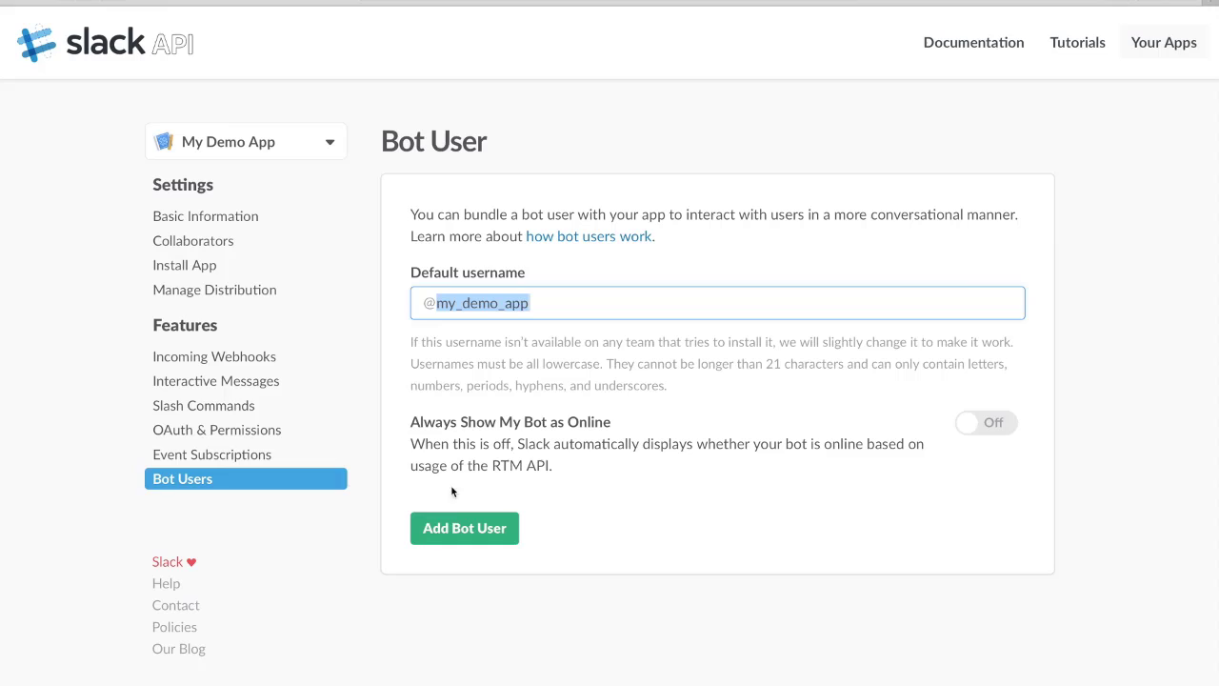
click(479, 539)
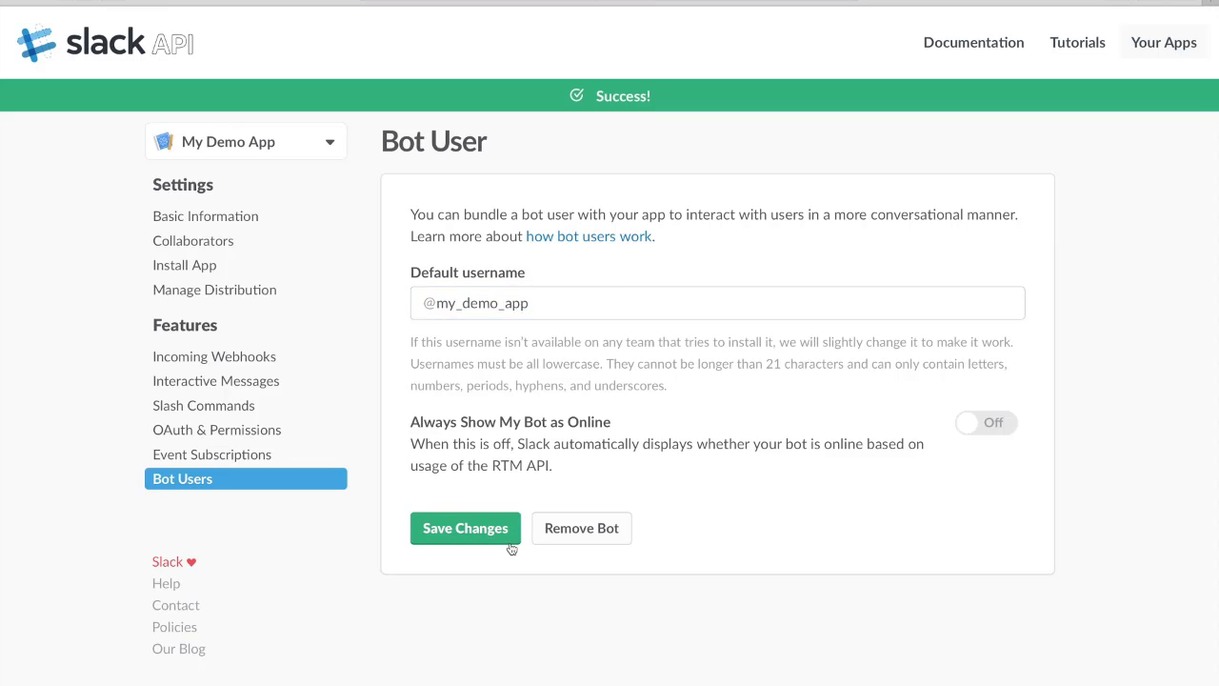
Install and authorize the app on the ProcessMaker team, and select its Bot User OAuth Access Token.
click(208, 220)
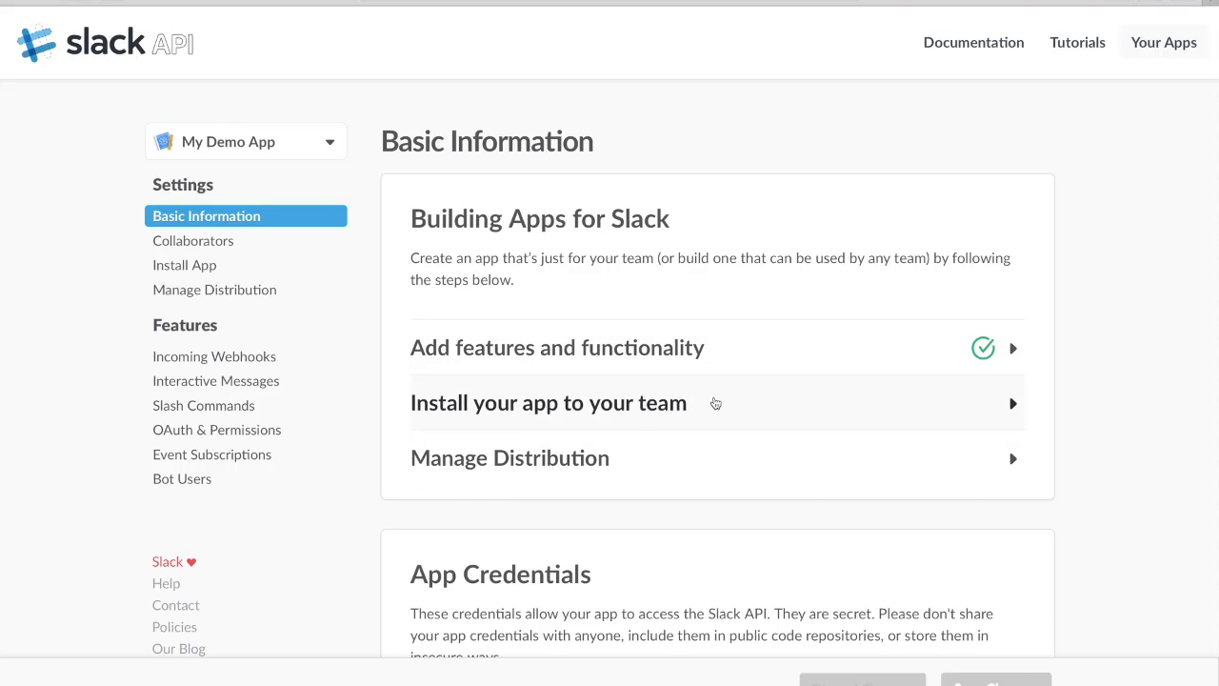
click(715, 403)
click(499, 508)
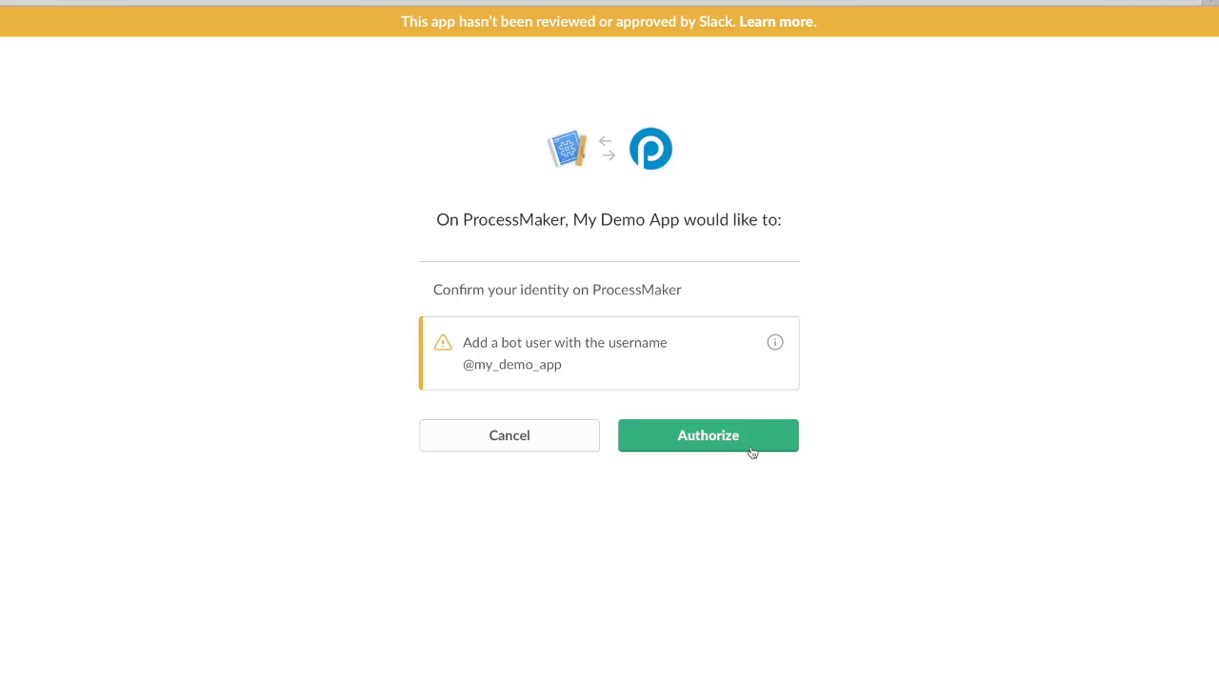
click(751, 447)
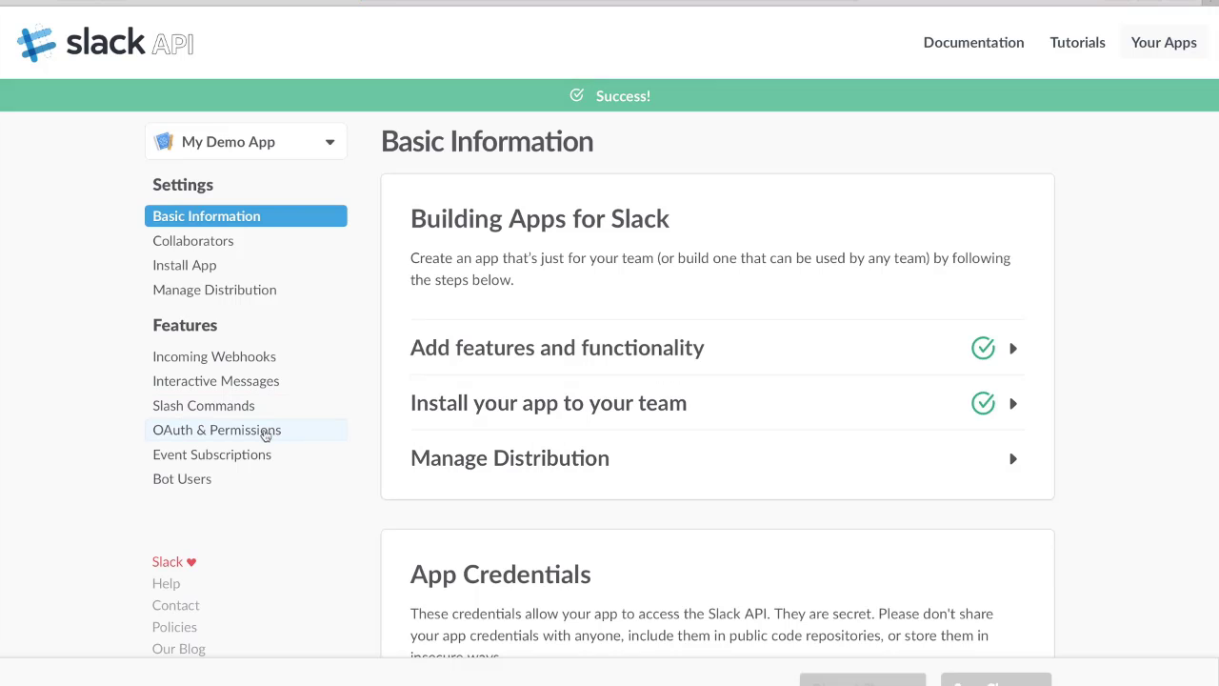
click(218, 439)
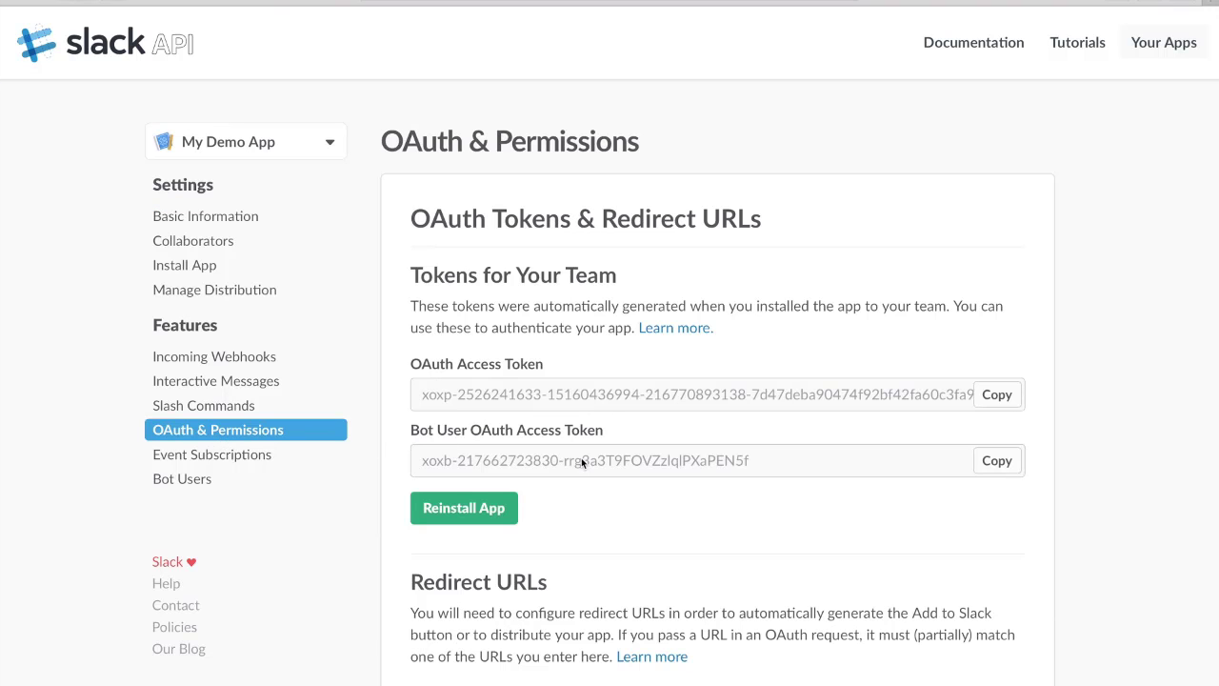
drag(770, 460, 419, 461)
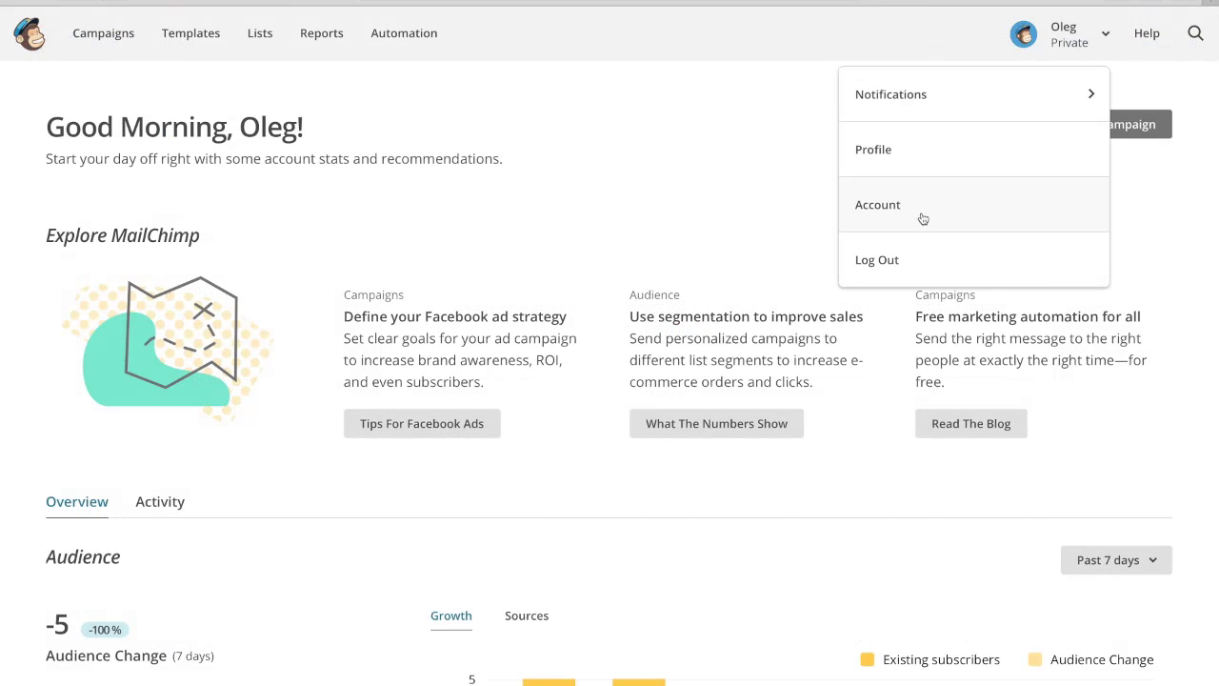
Switch to MailChimp, open the account's API keys page and select the active API key.
click(922, 218)
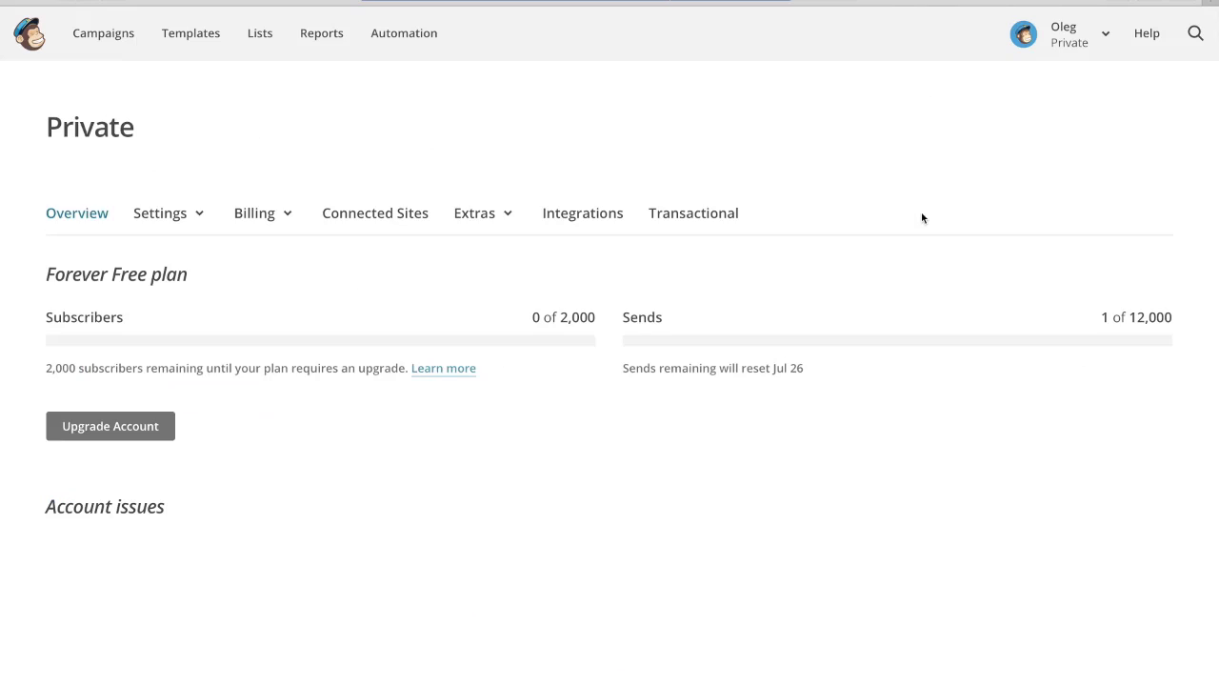
click(514, 223)
click(524, 310)
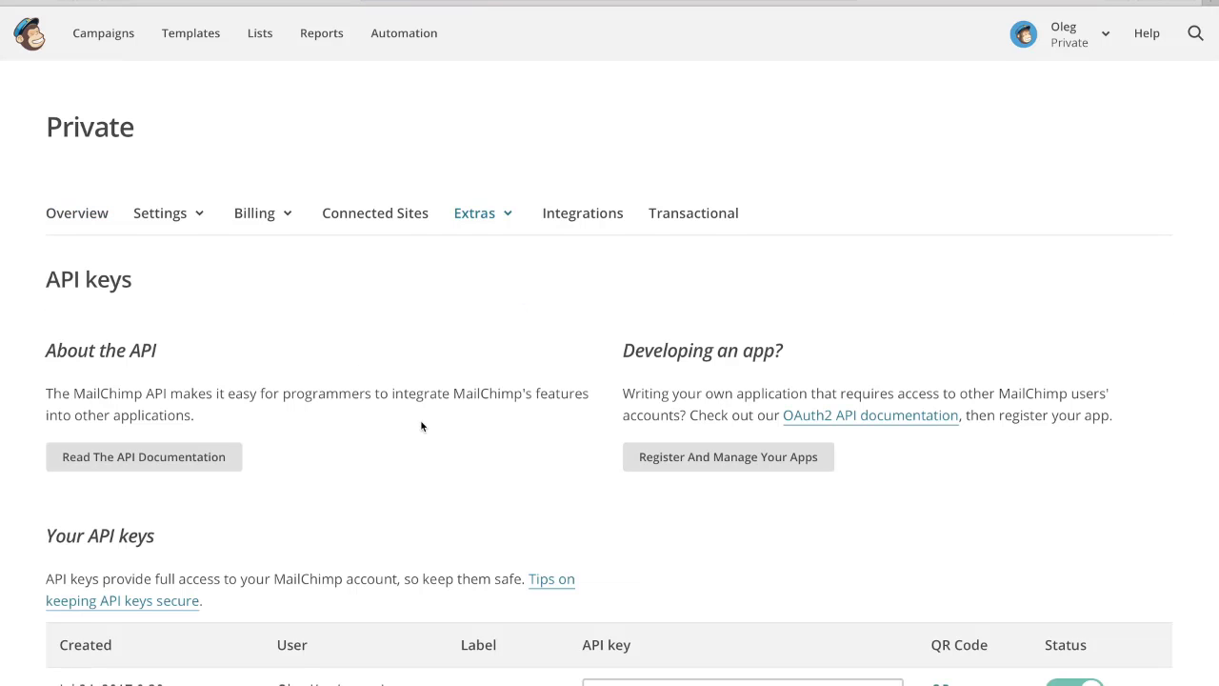
scroll(410, 448, down, 3)
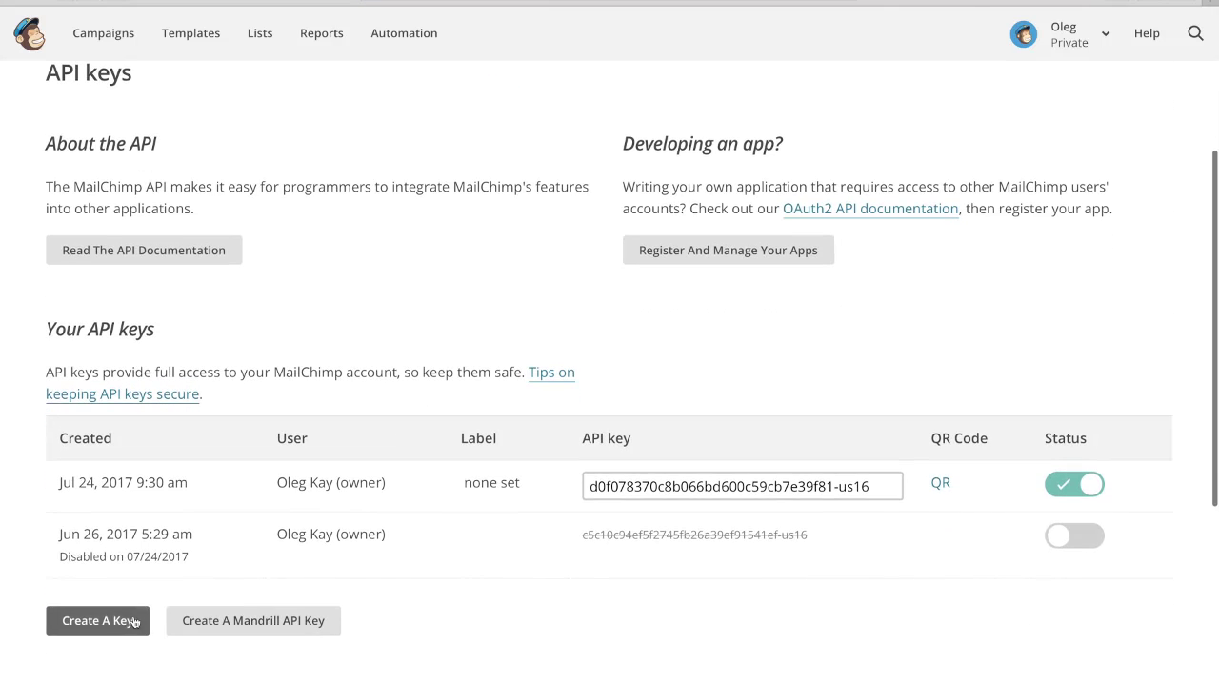
click(136, 621)
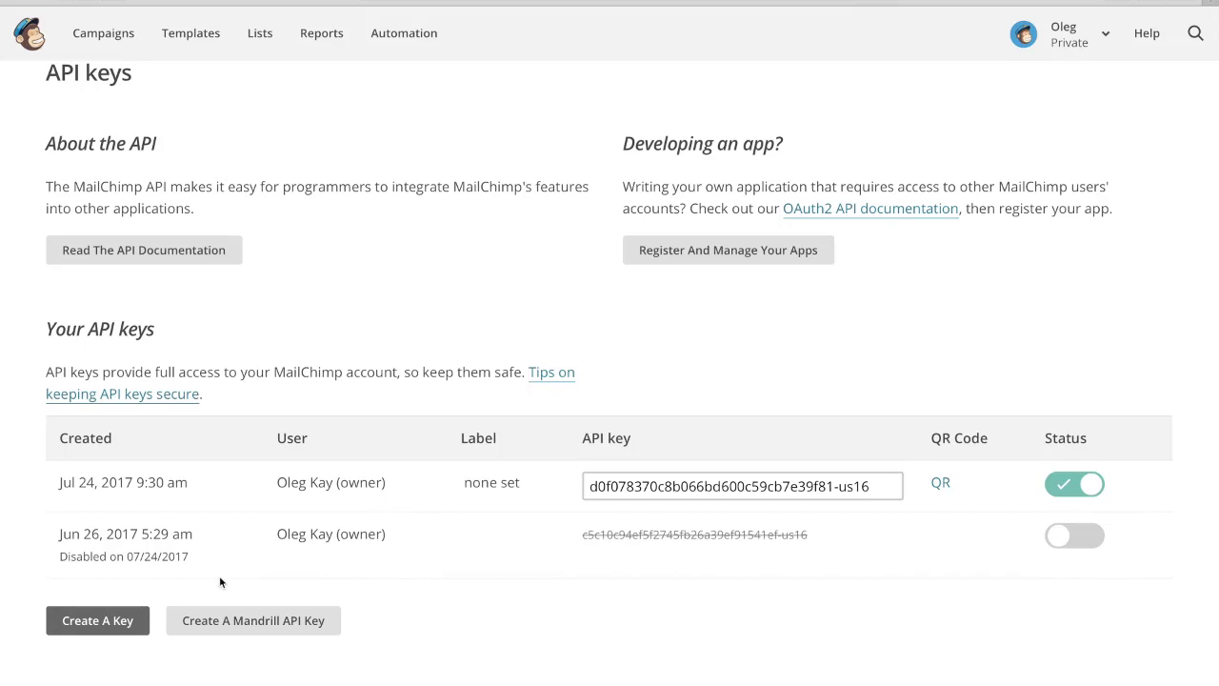
triple_click(865, 481)
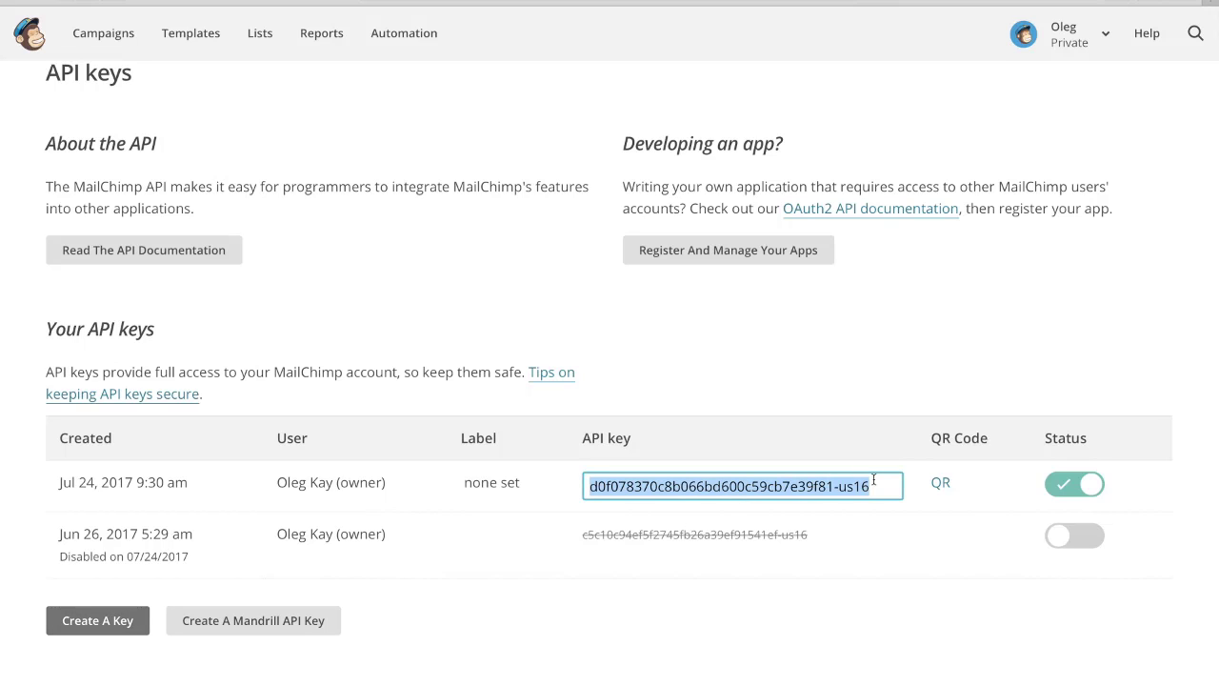
Open the Demo Subscription list's name and campaign defaults, and select its List ID.
click(264, 47)
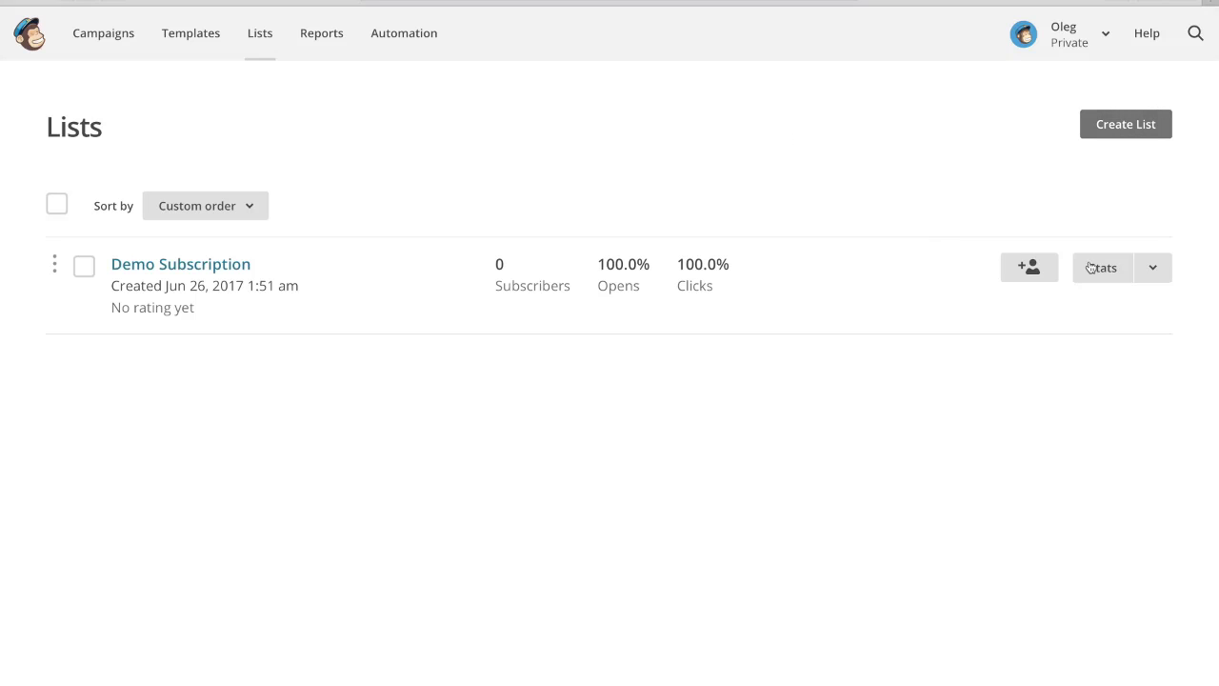
click(1158, 268)
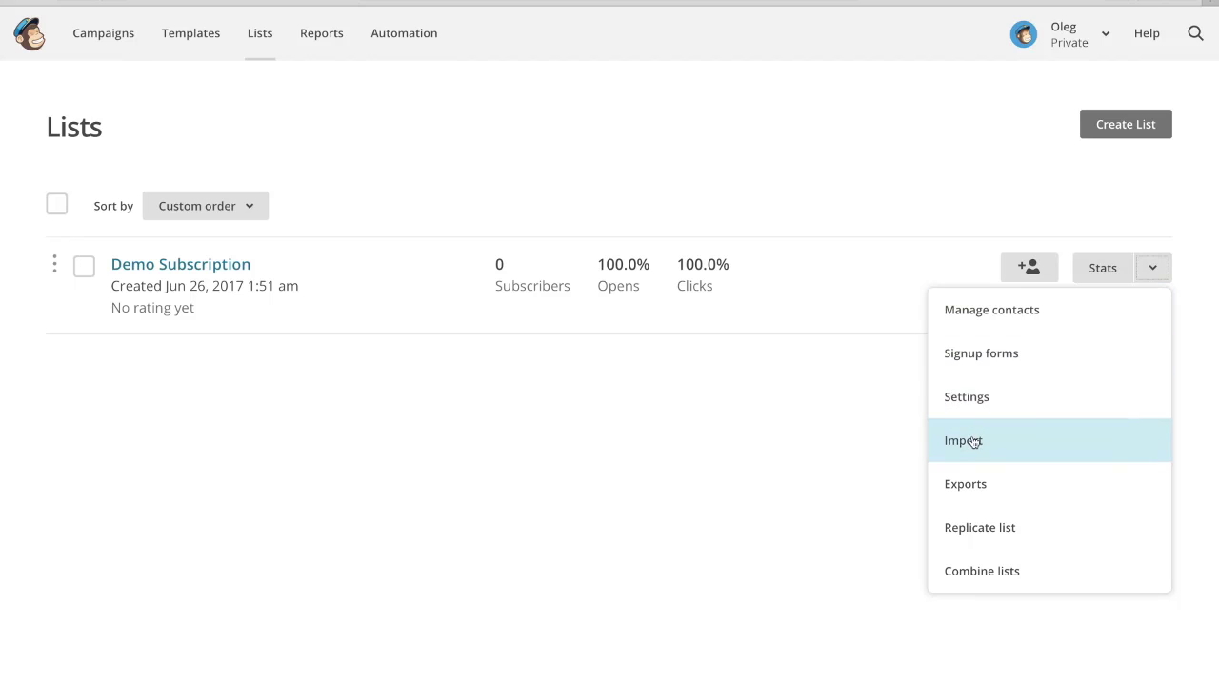
click(1021, 412)
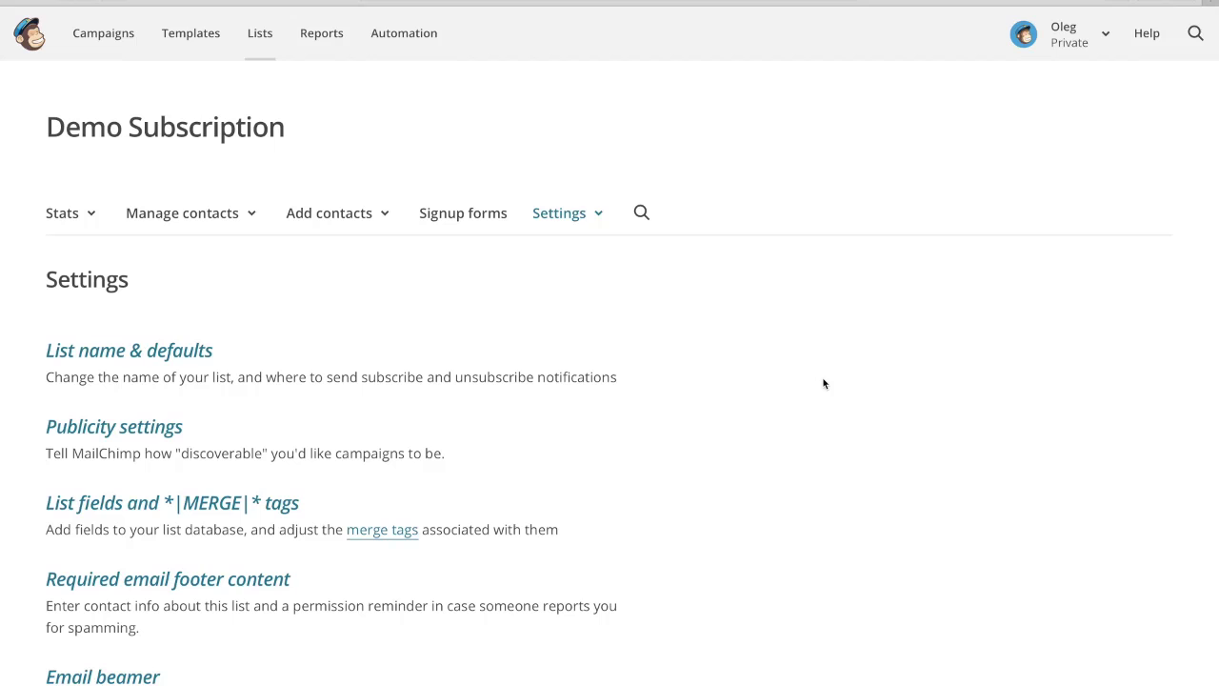
click(591, 224)
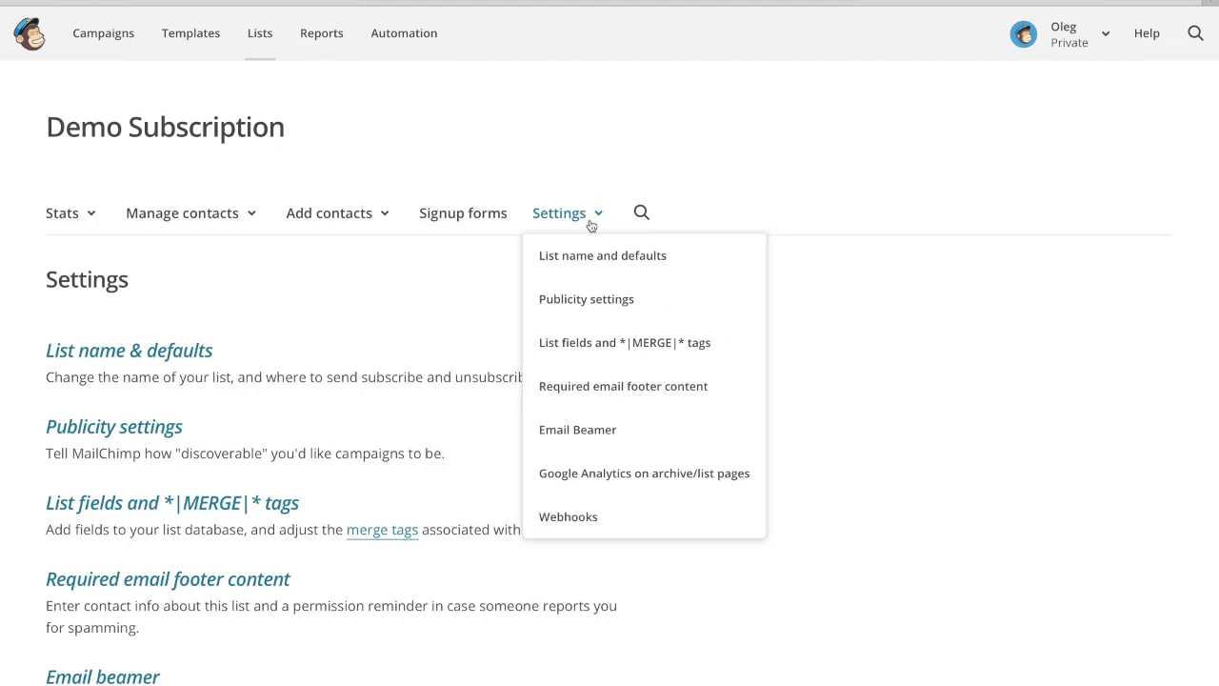
click(585, 273)
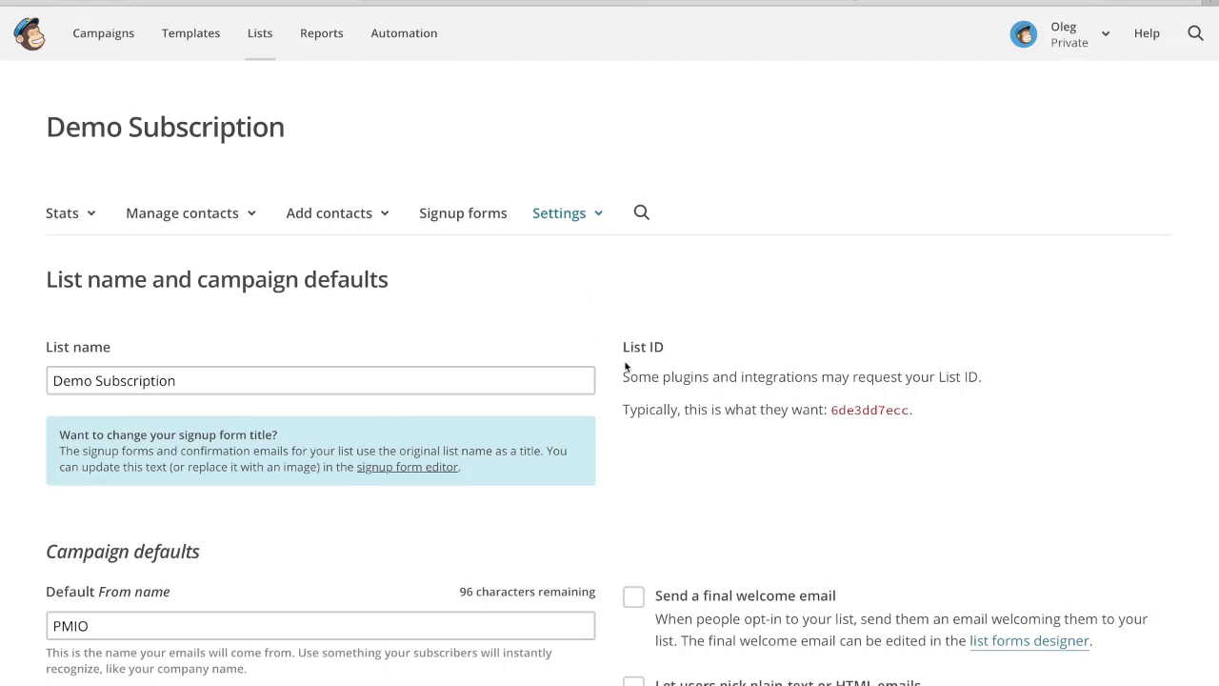
drag(920, 413, 832, 411)
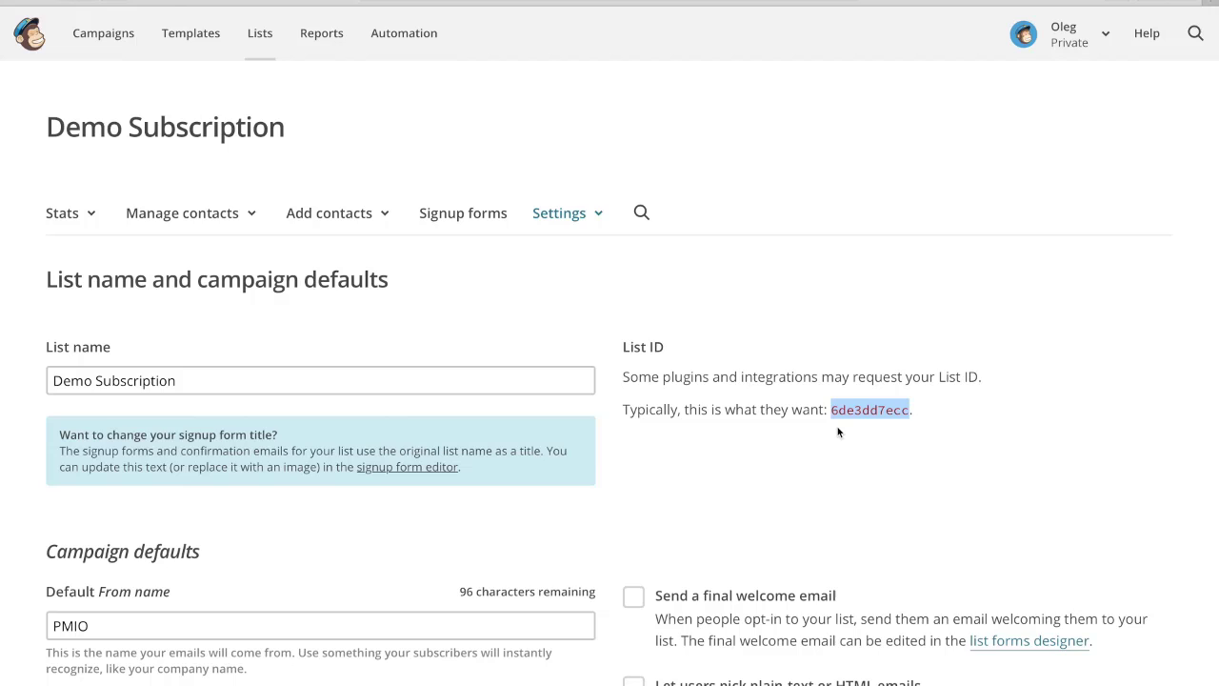
Switch to the ProcessMaker I/O MailChimp example page and download the MailChimp BPMN file.
key(alt+Tab)
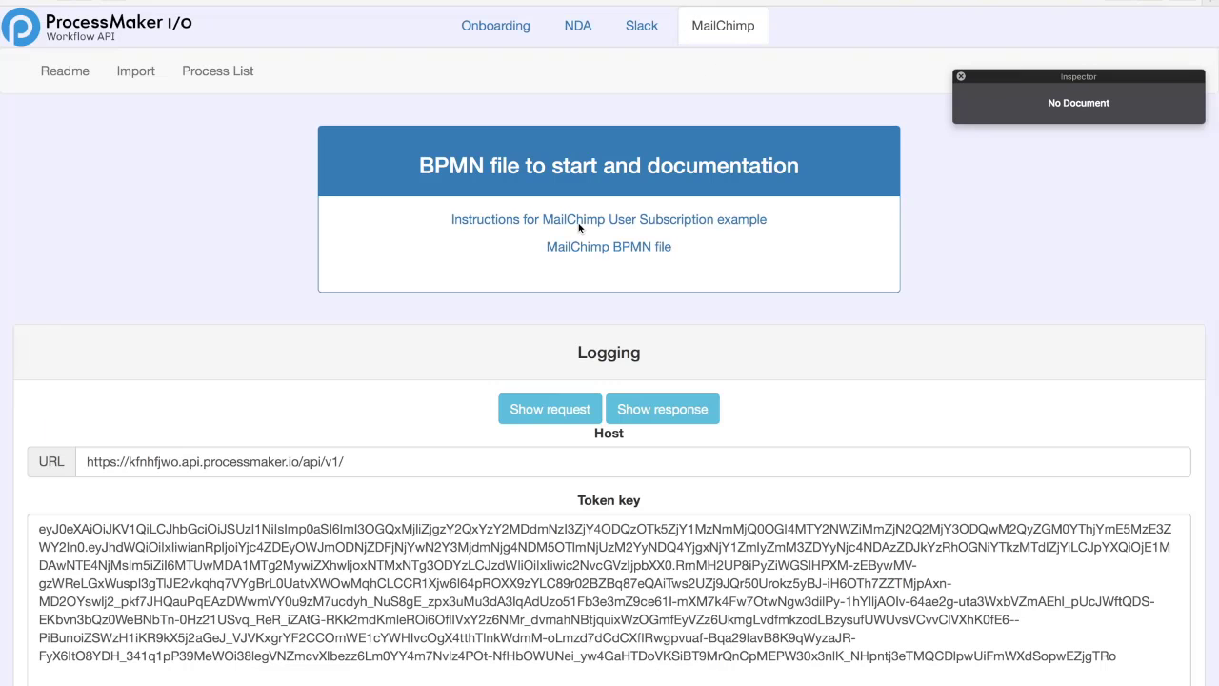
right_click(662, 250)
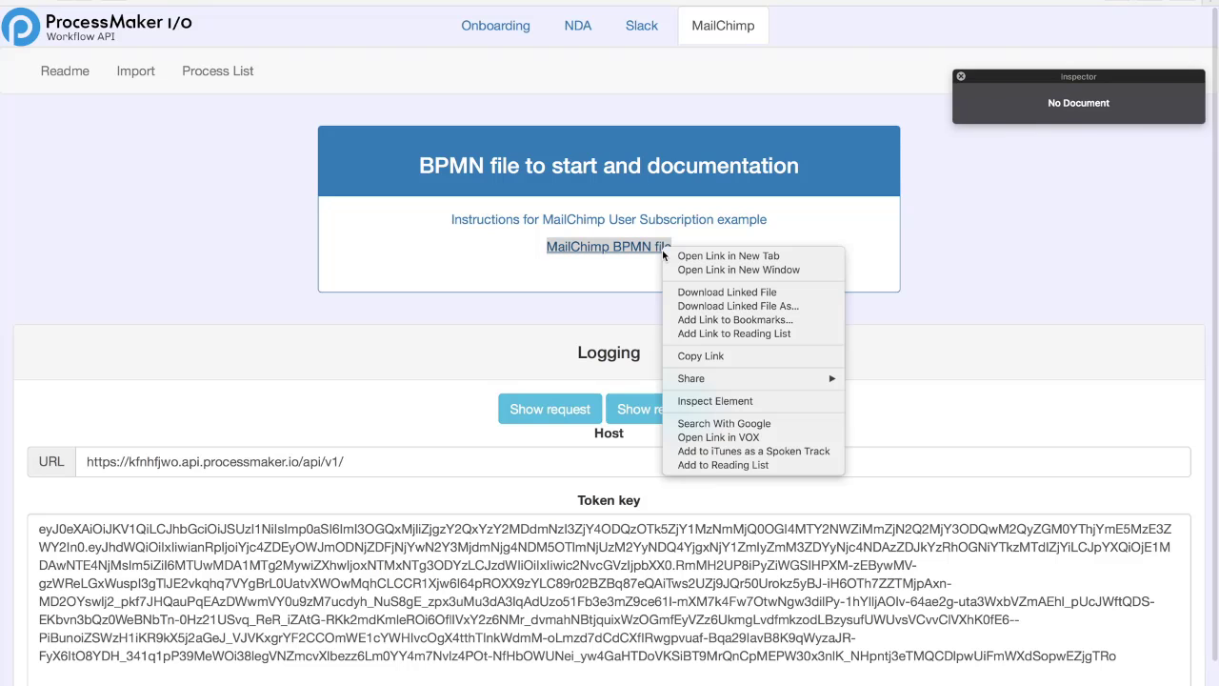
click(694, 297)
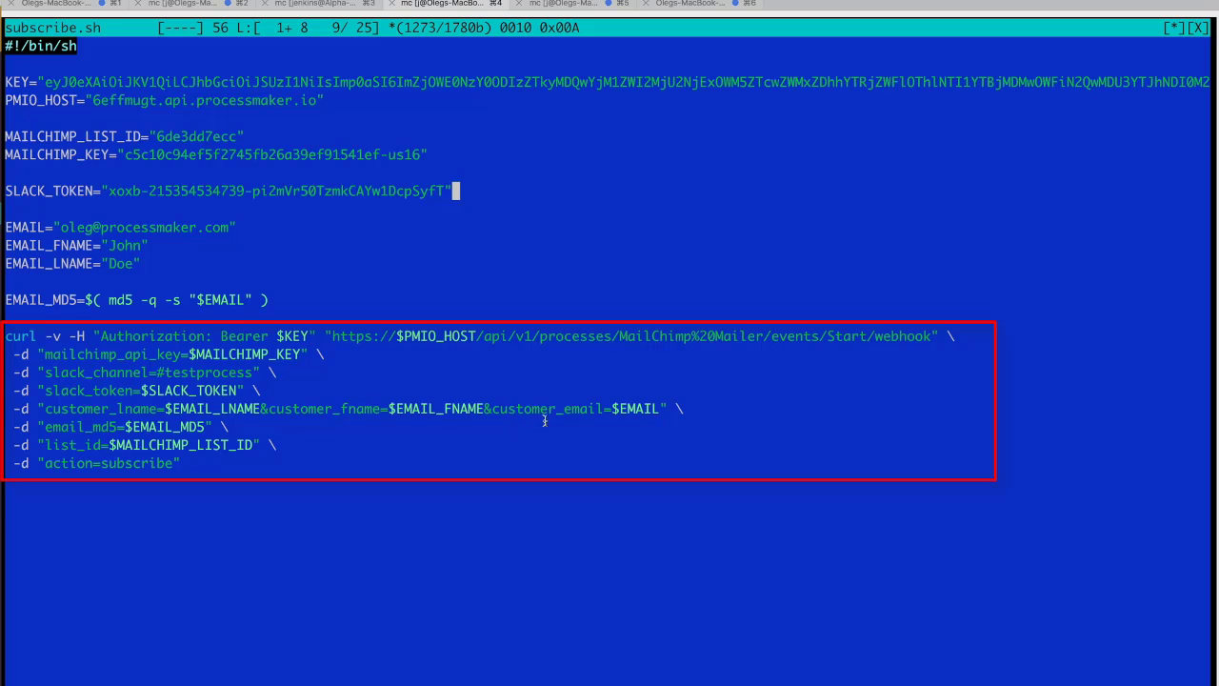
In the terminal, check the action parameter in subscribe.sh, and leave the editor to run ./subscribe.sh.
double_click(131, 465)
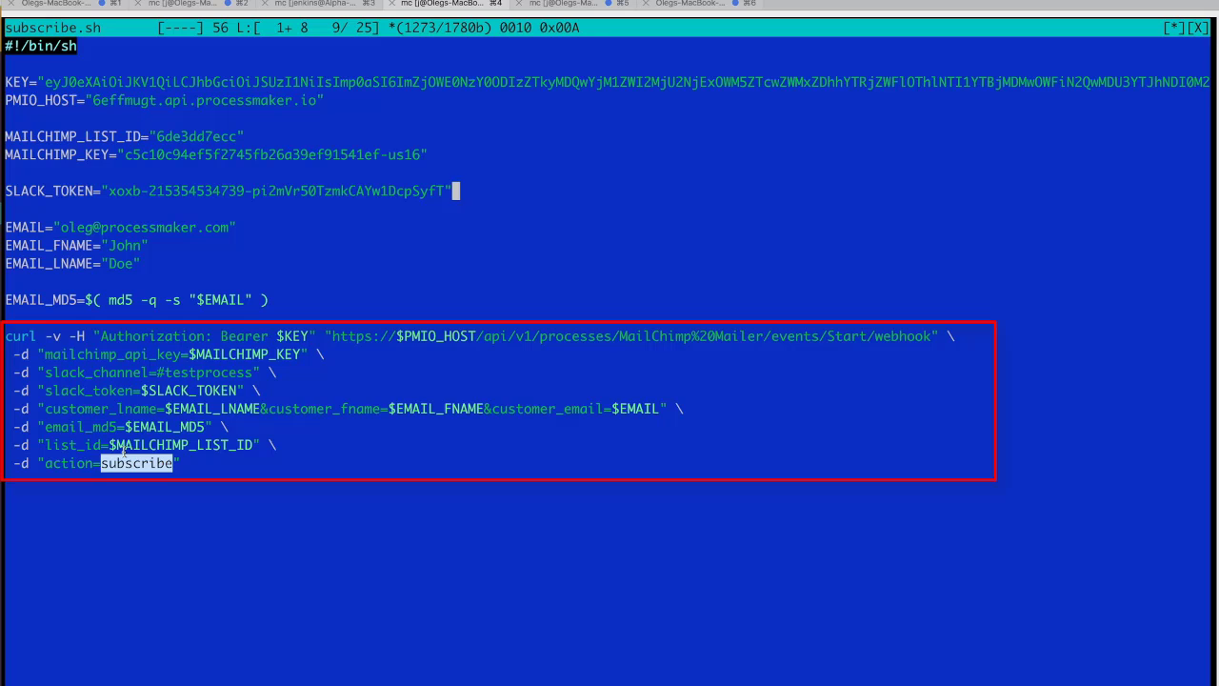
click(142, 482)
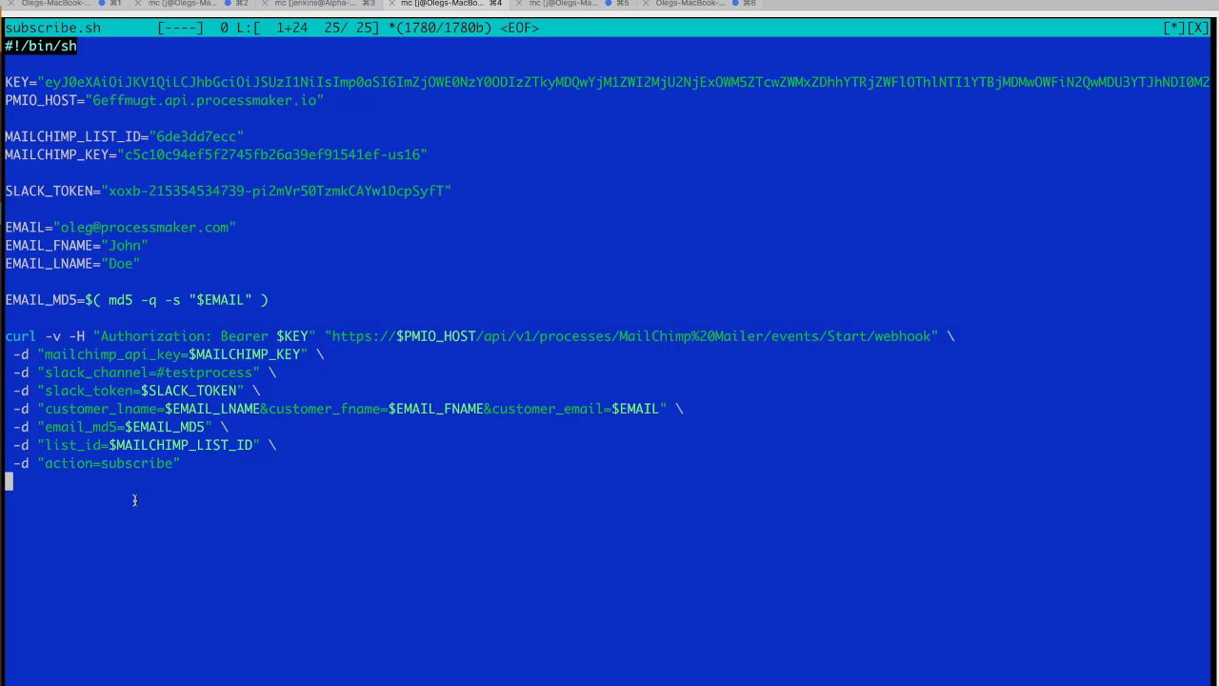
key(F10)
text(./sub)
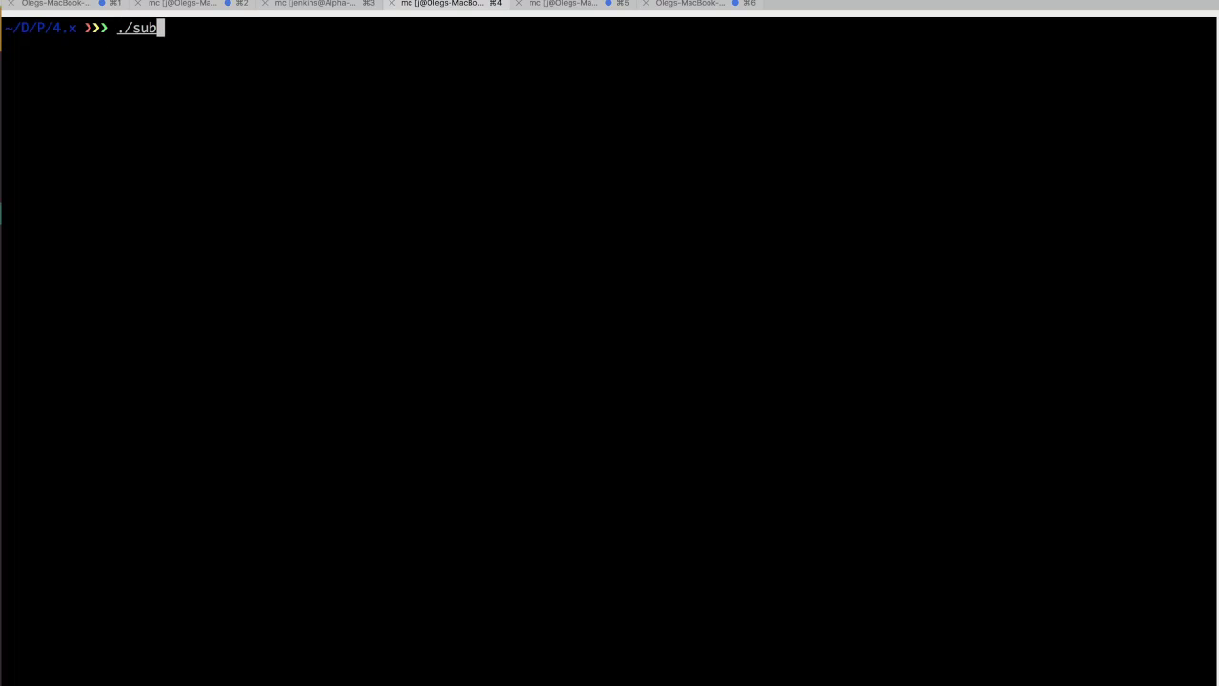
key(Tab)
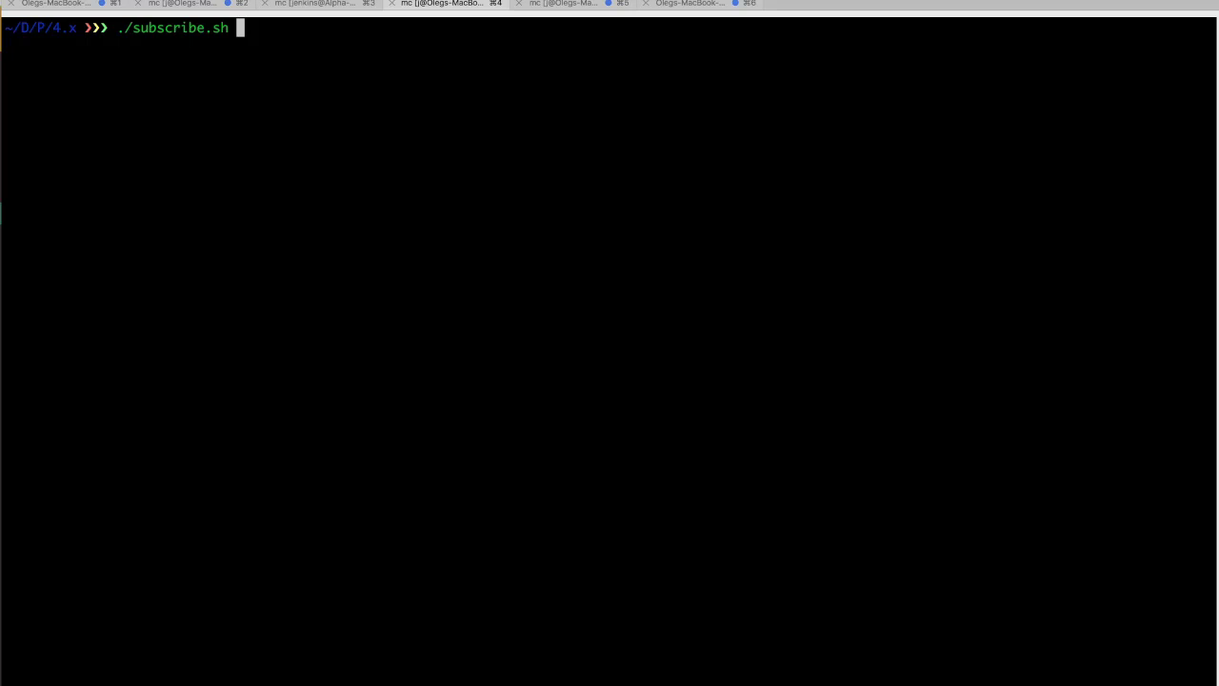
key(Return)
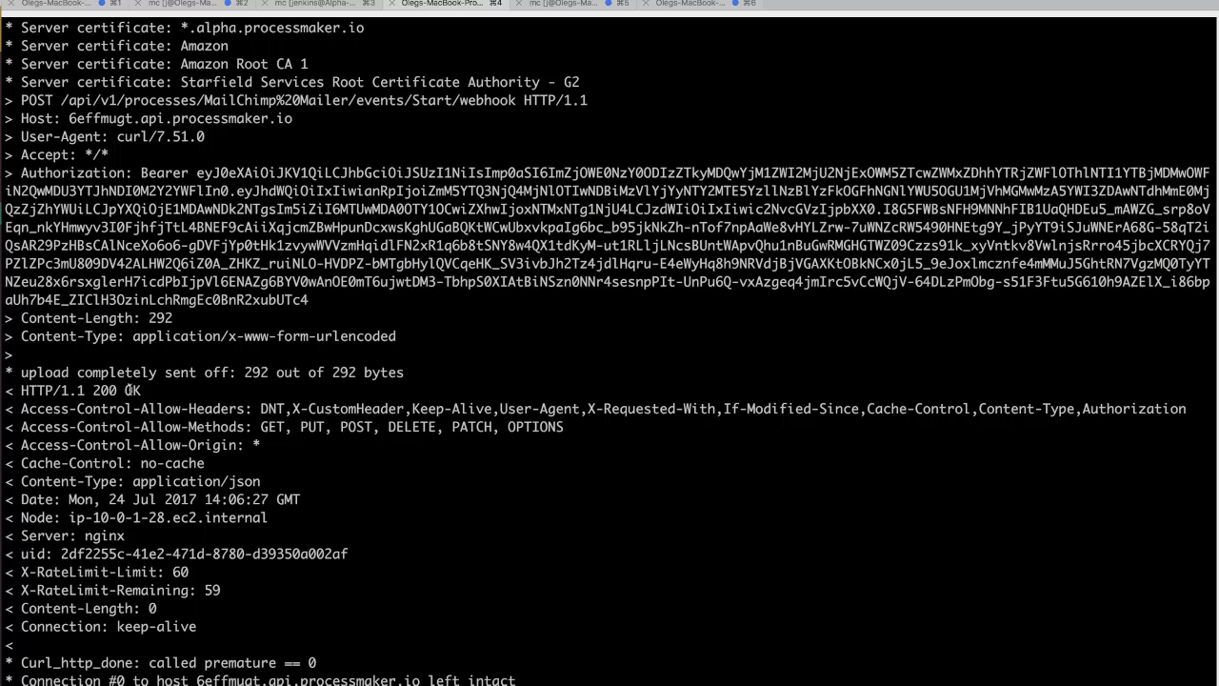
Check the HTTP status line of the subscribe.sh response, and review the SDK import, base path and process ID in test.js.
double_click(46, 386)
triple_click(46, 386)
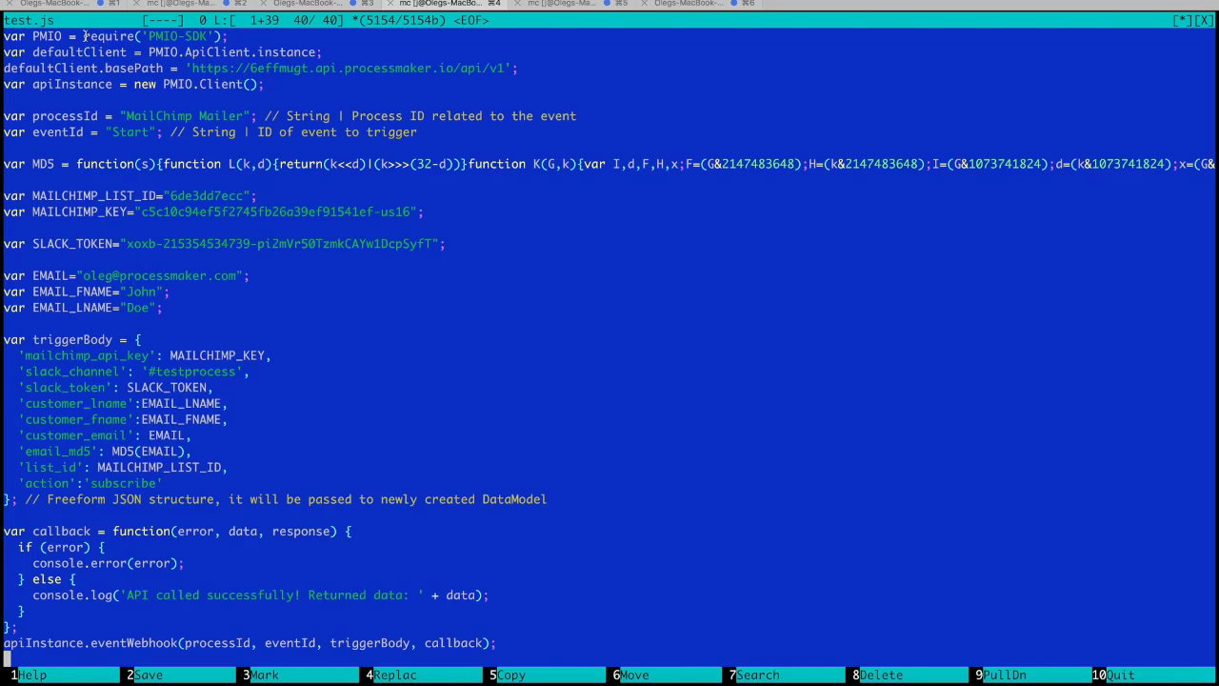
drag(84, 35, 505, 68)
click(211, 35)
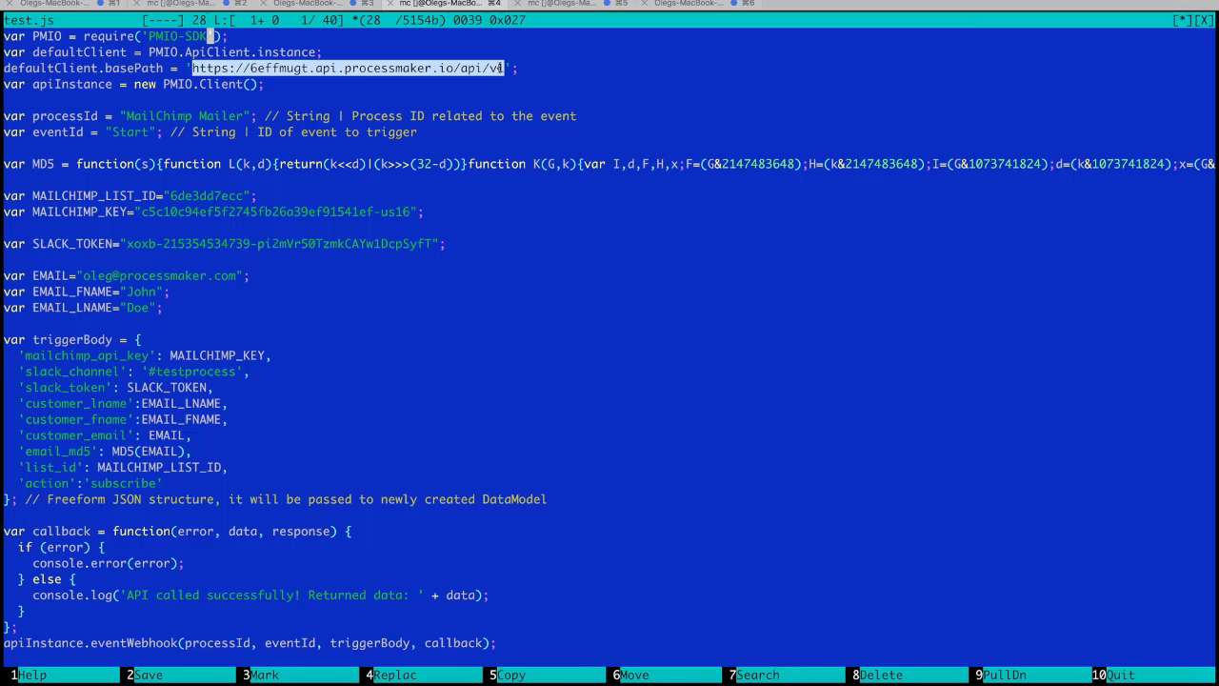
click(95, 115)
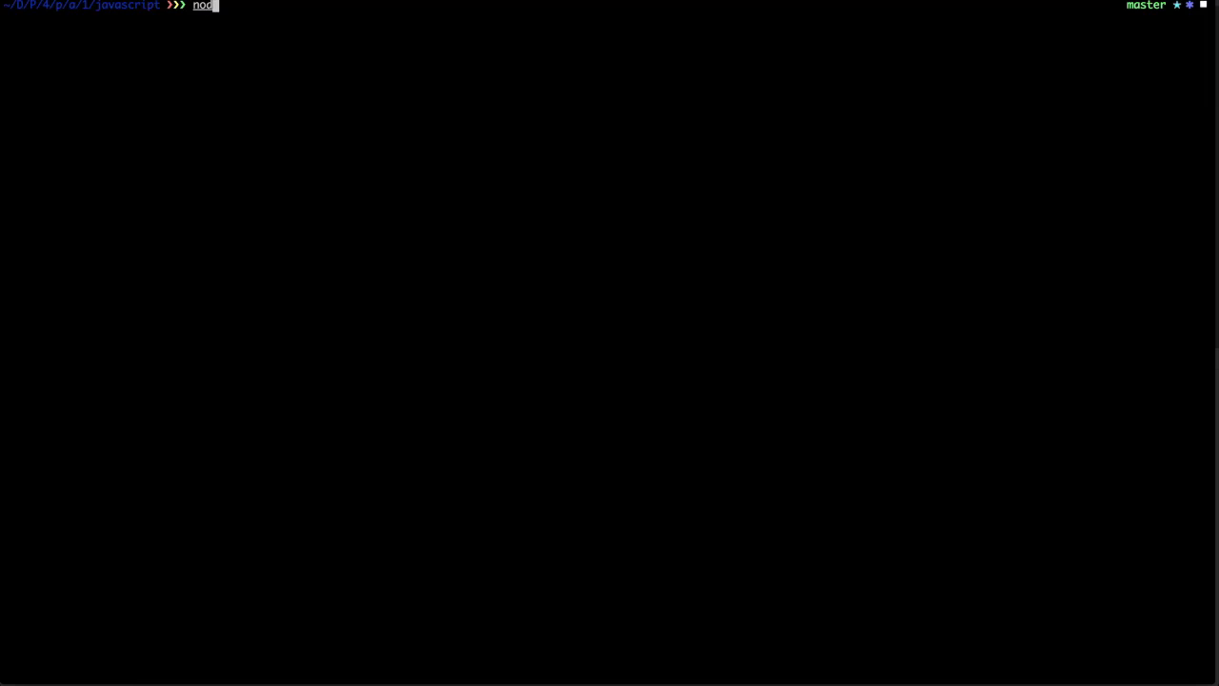
Run the JavaScript subscribe script with node from the javascript folder.
text(e su)
key(Tab)
key(Return)
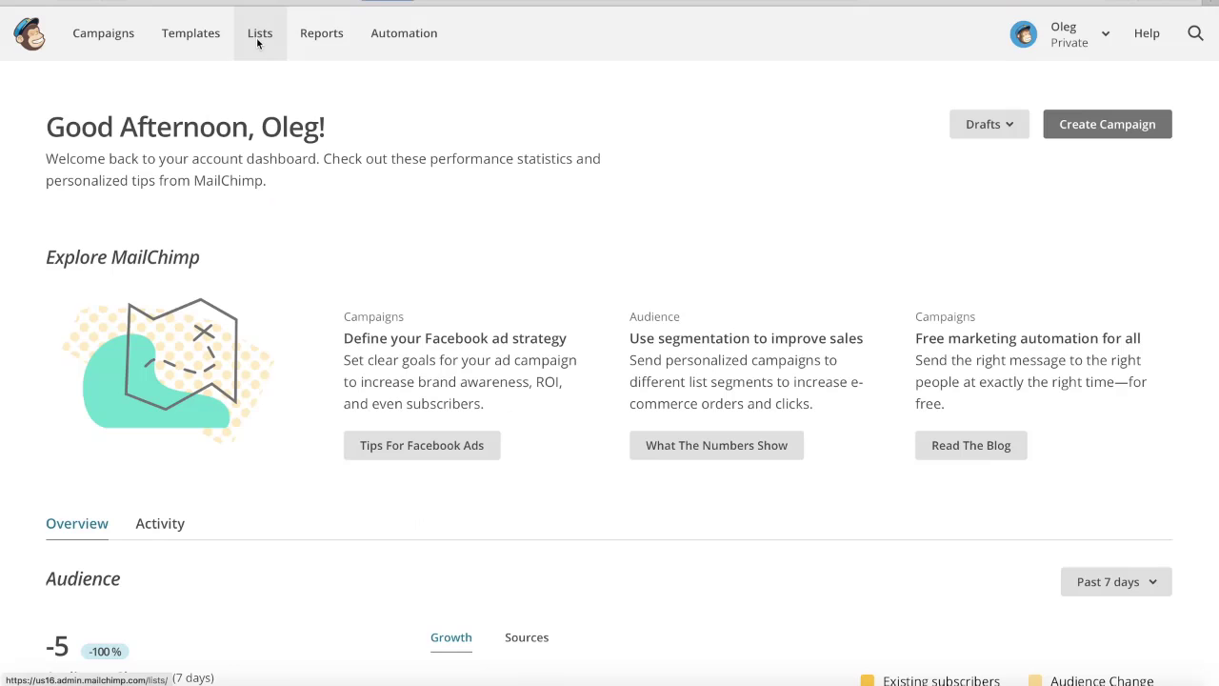
Switch to MailChimp, open the Demo Subscription list, and check the "Subscription successful" email in the ProcessMaker mailbox.
click(256, 38)
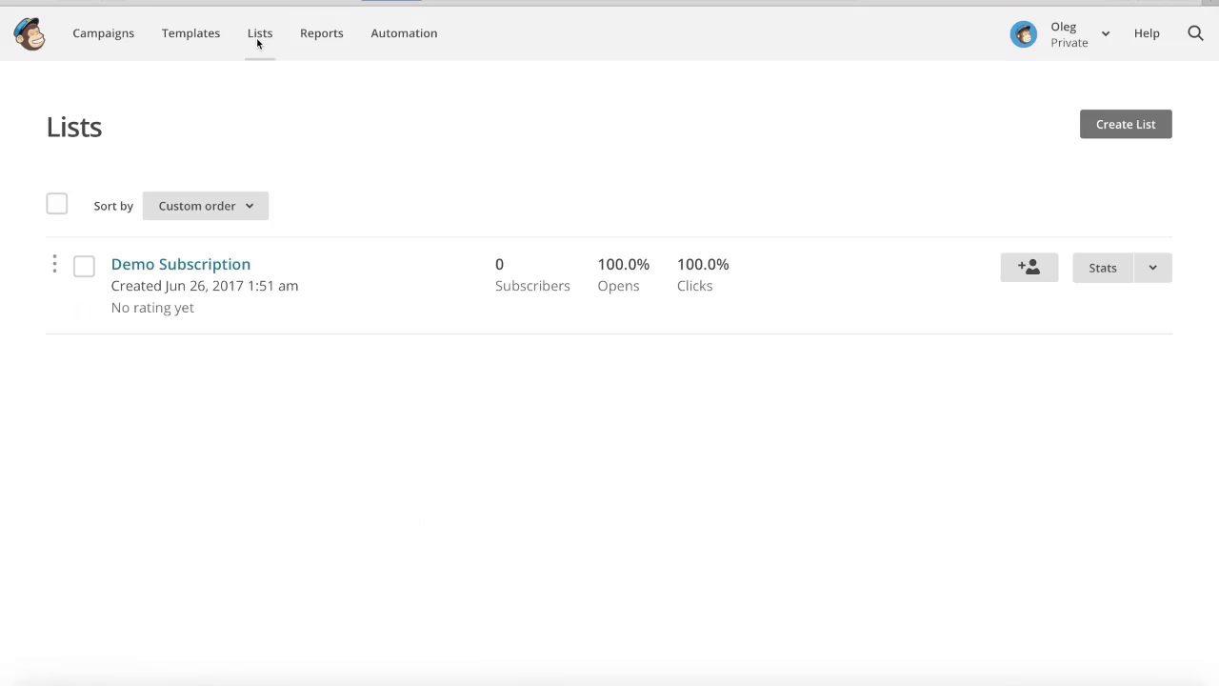
click(189, 266)
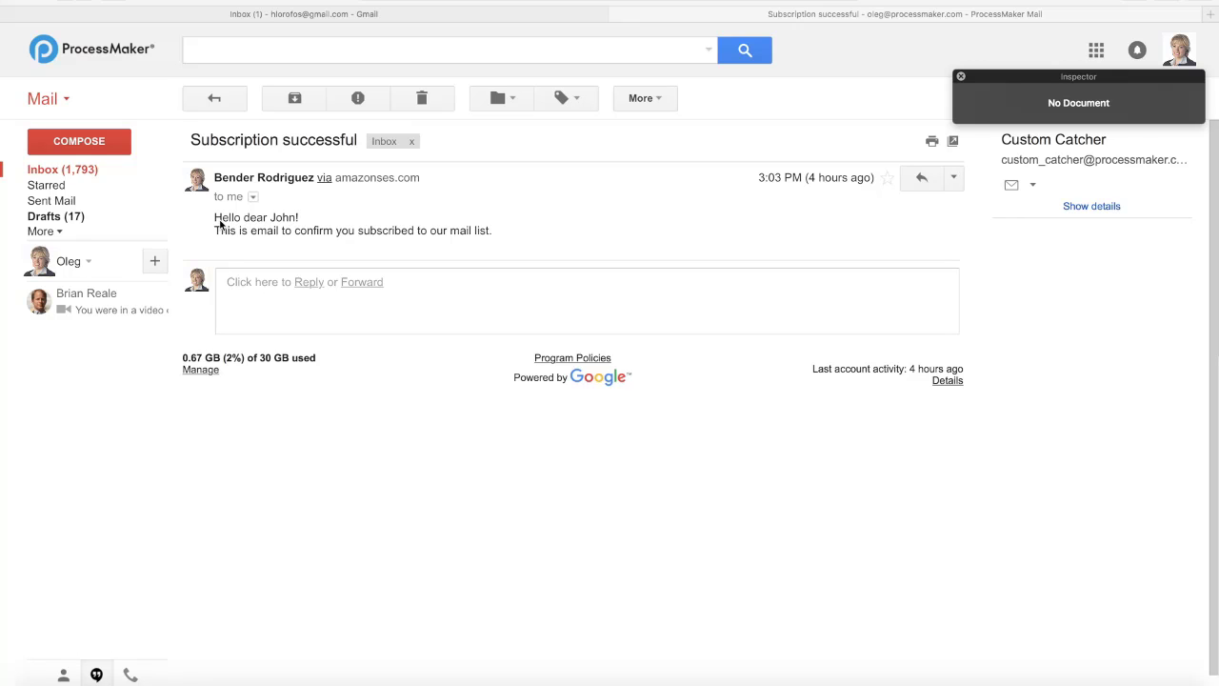
click(255, 198)
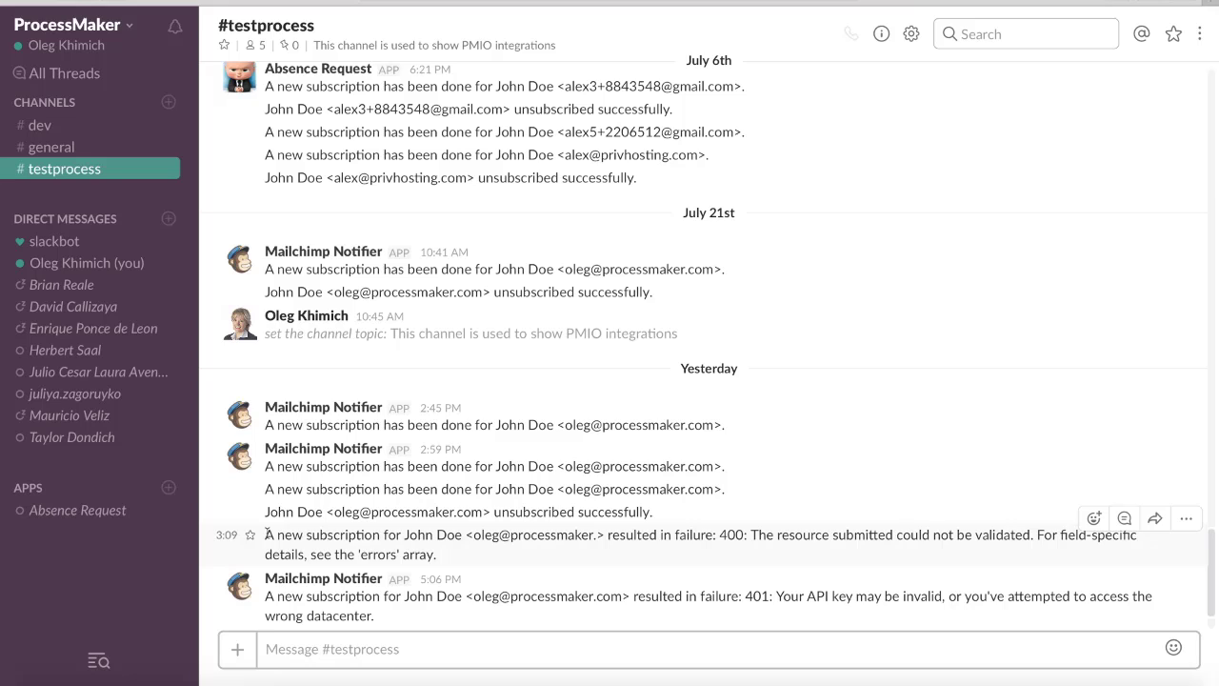
Switch to Slack and examine the error 400 and error 401 subscription failure notifications in the #testprocess channel.
drag(266, 534, 599, 536)
click(598, 536)
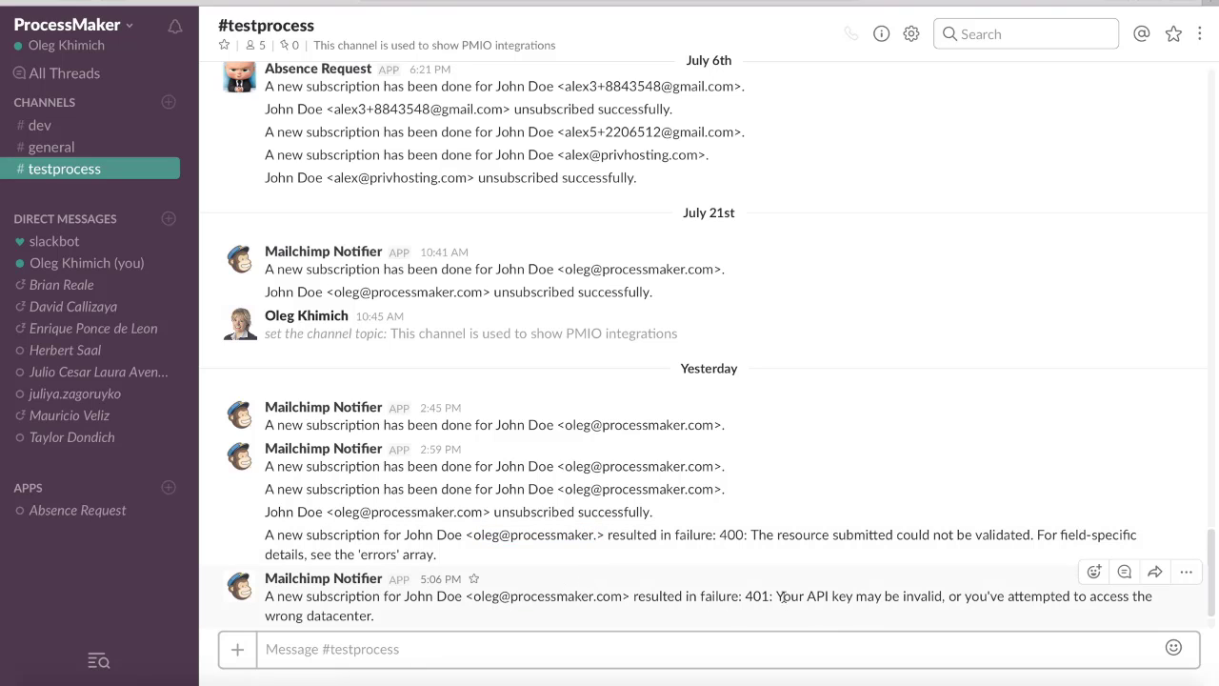
drag(777, 596, 944, 598)
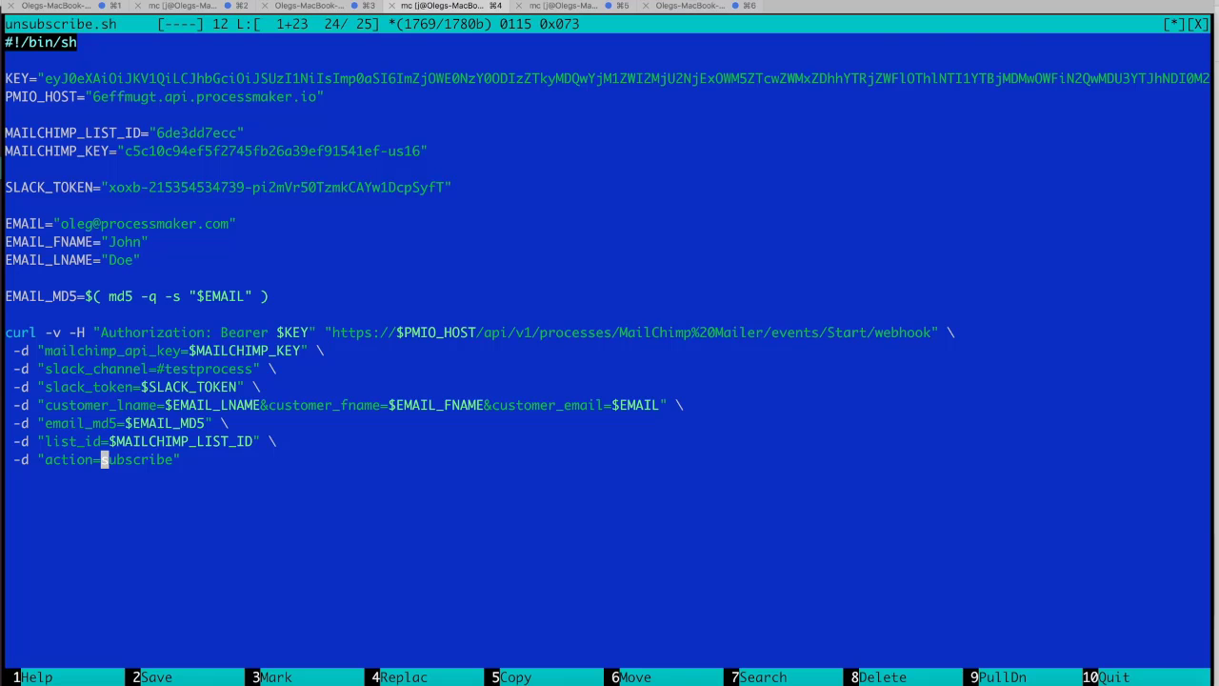
Set the action parameter to unsubscribe in unsubscribe.sh, save the file, and run the script to check its HTTP response status.
text(n=unsubscribe")
key(F2)
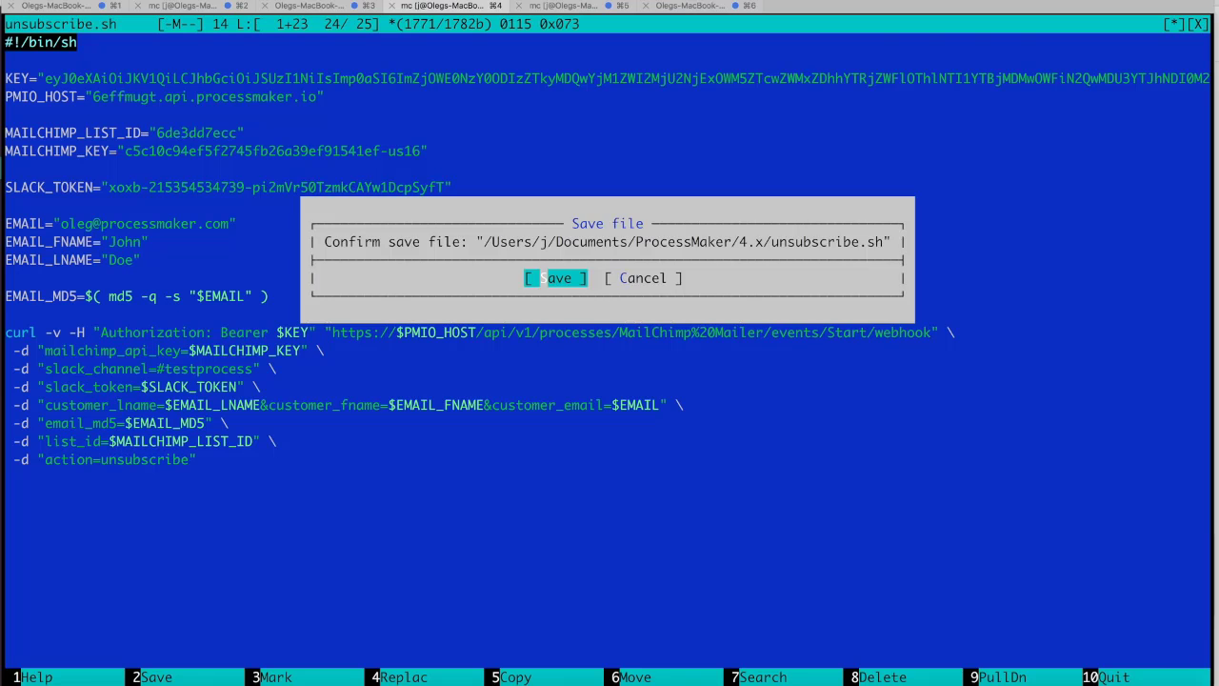
key(Return)
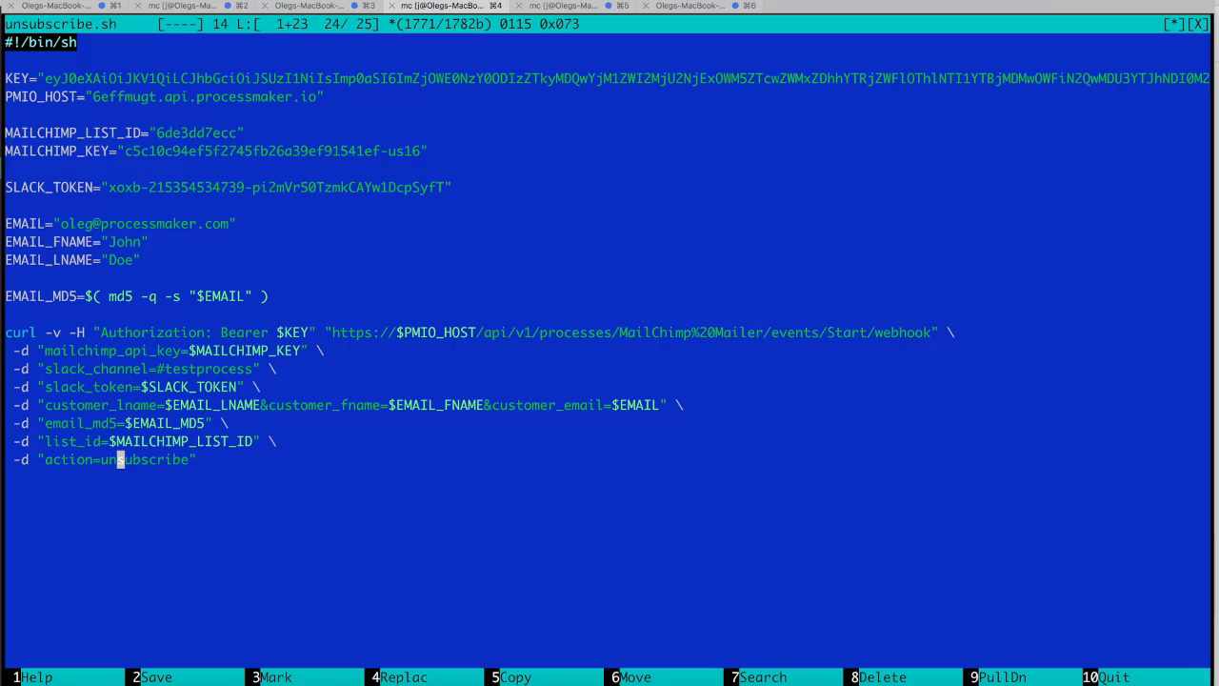
triple_click(139, 351)
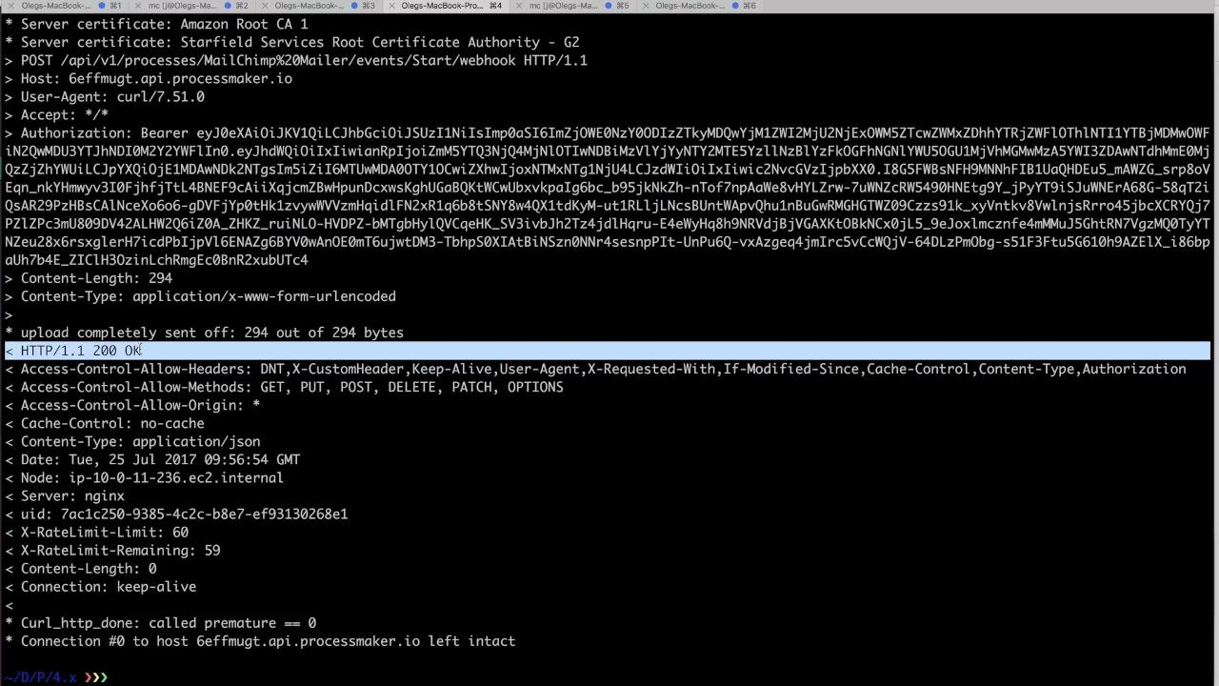
Check the latest Mailchimp Notifier message in Slack's #testprocess channel and the text of the "Un-subscribed" email in the mailbox.
drag(267, 592, 729, 610)
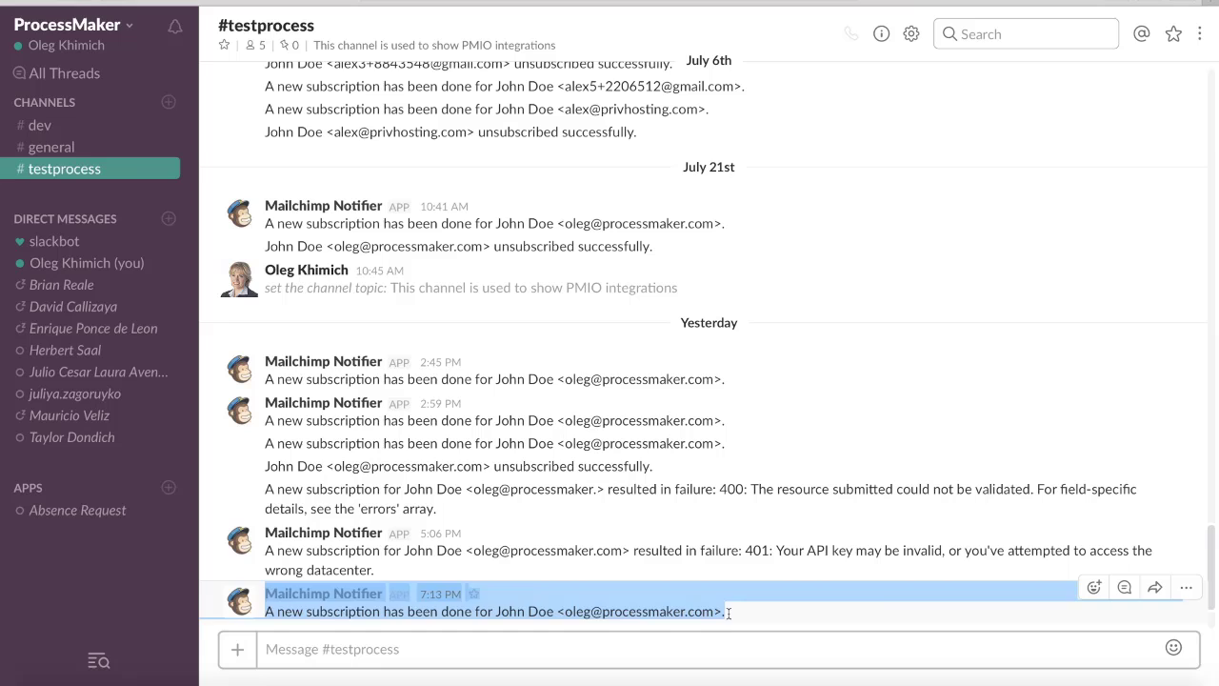
click(731, 613)
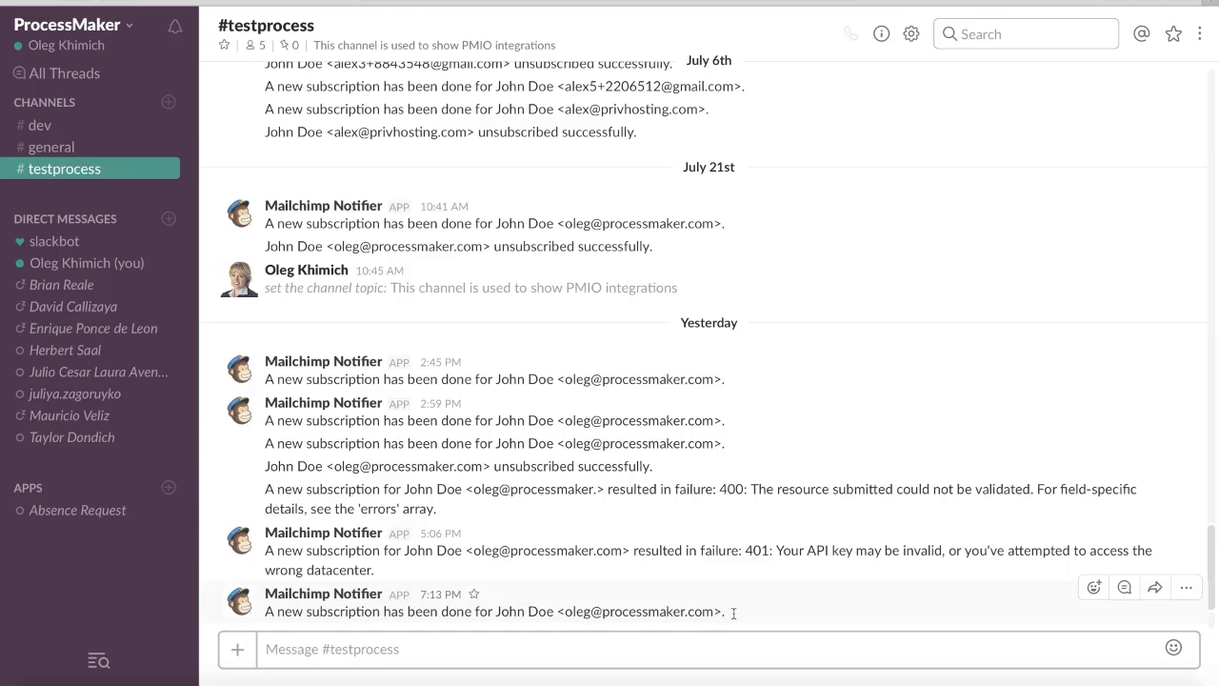
drag(214, 200, 523, 222)
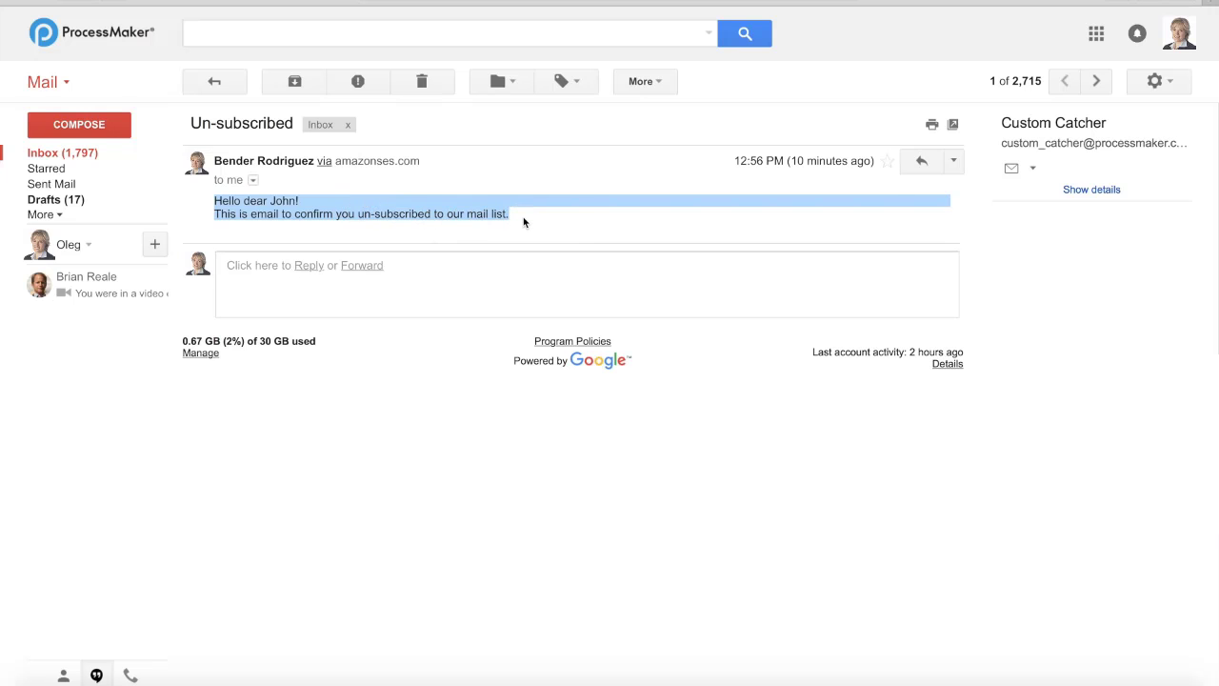
click(523, 222)
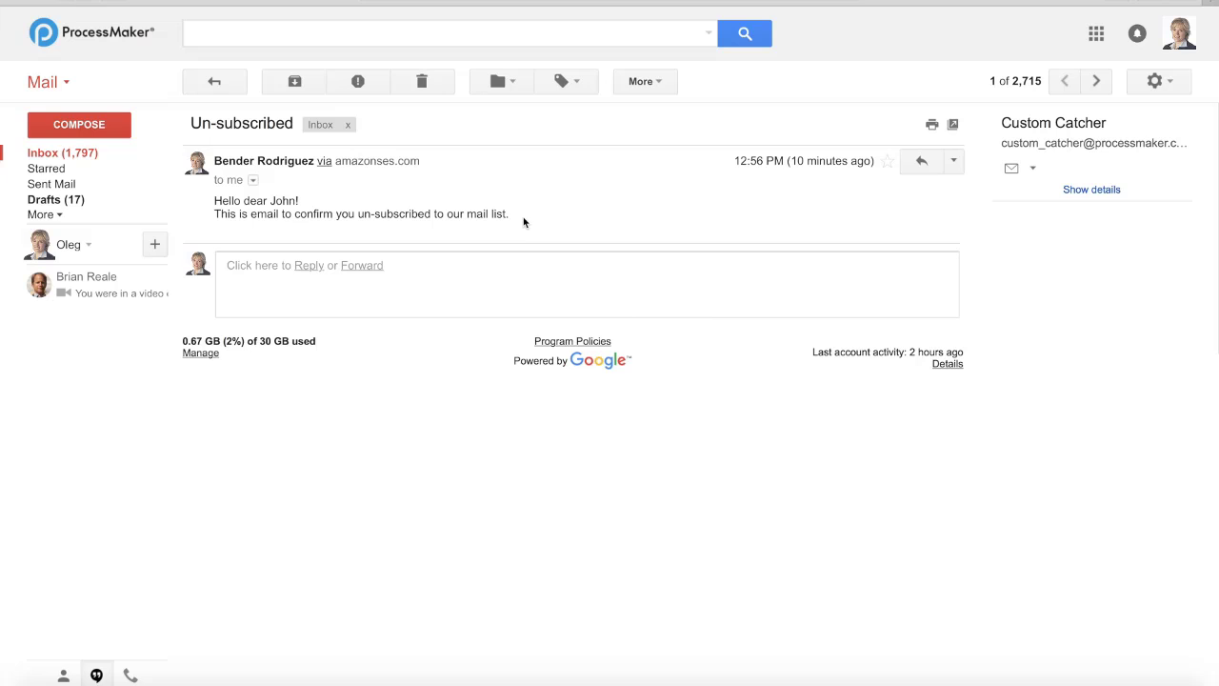